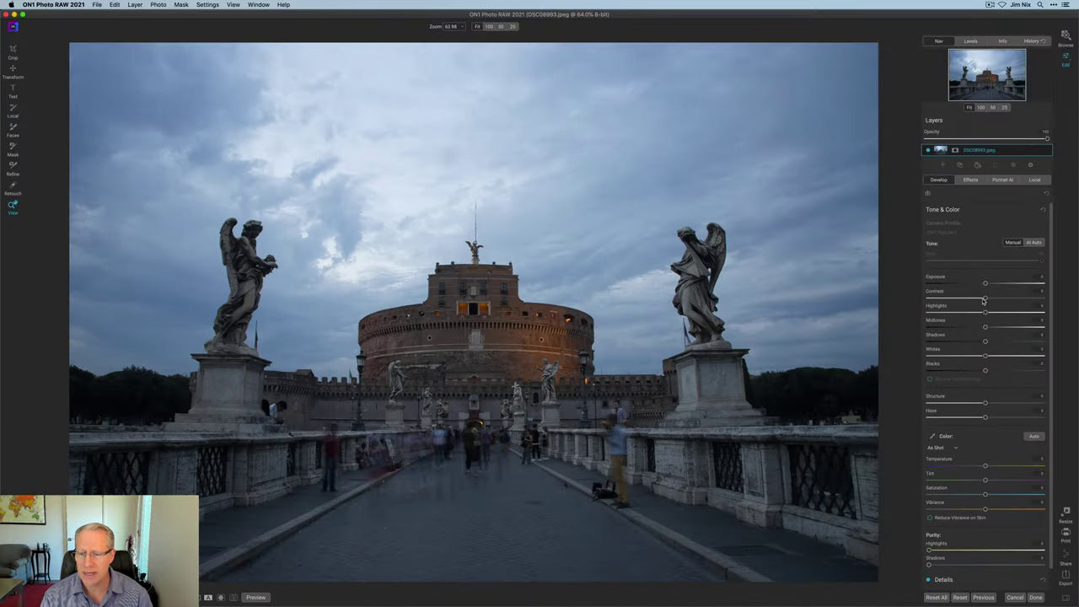
Raise Contrast to about 31, pull Highlights down, and compare with Preview off and on
{"action": "left_click_drag", "start_coordinate": [988, 301], "coordinate": [1000, 302]}
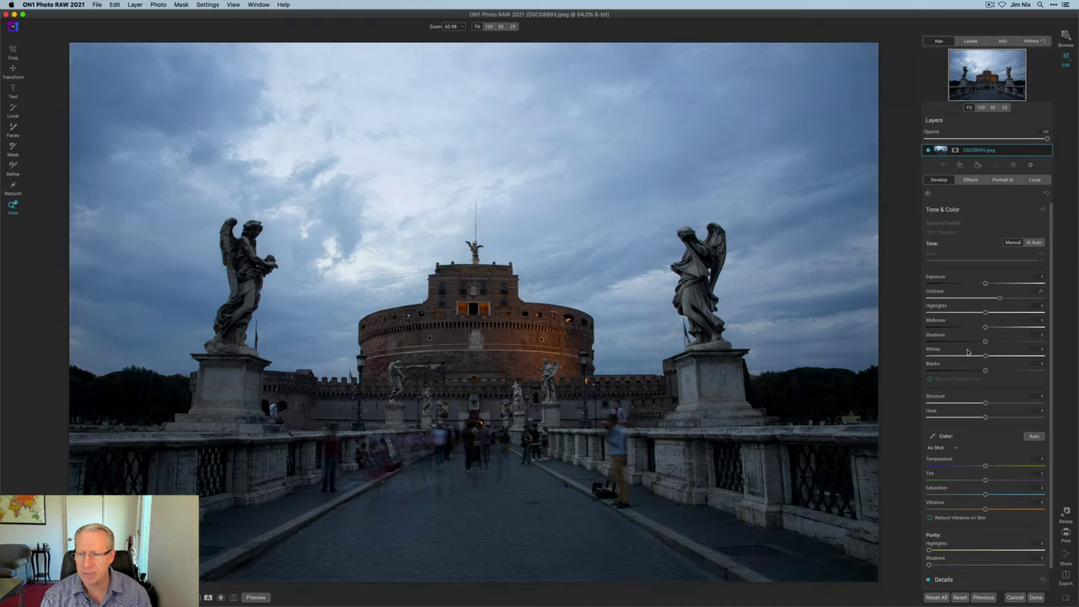
{"action": "left_click_drag", "start_coordinate": [984, 312], "coordinate": [990, 342]}
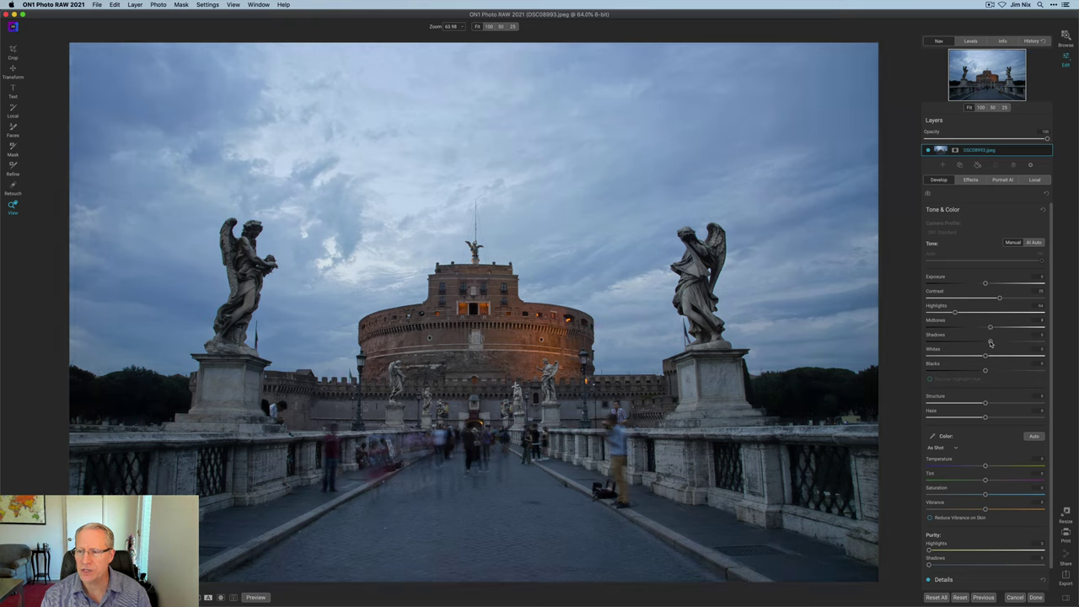
{"action": "left_click", "coordinate": [256, 597]}
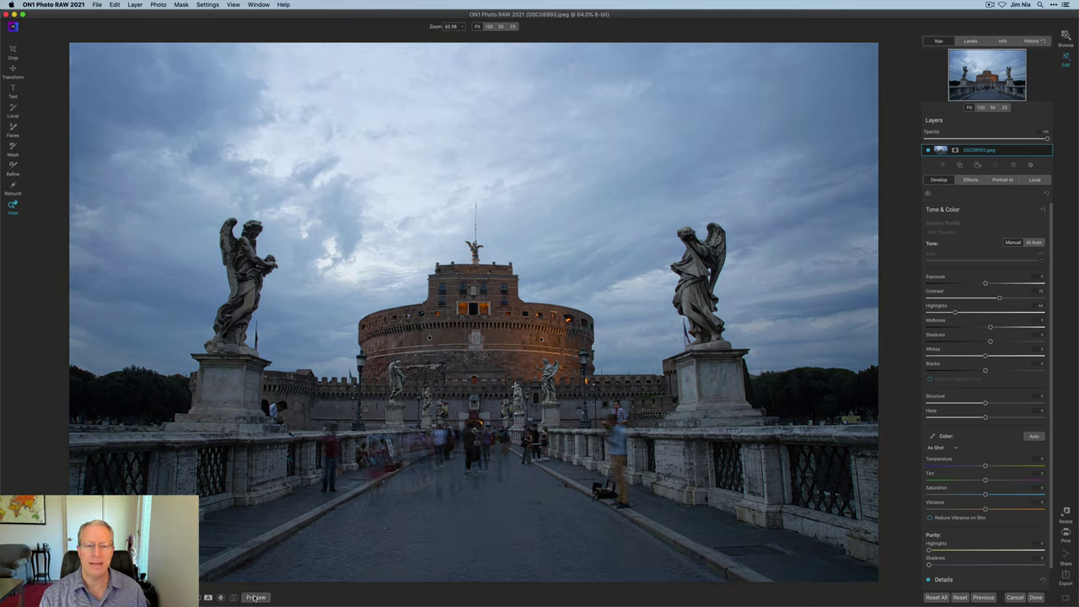
{"action": "left_click", "coordinate": [256, 597]}
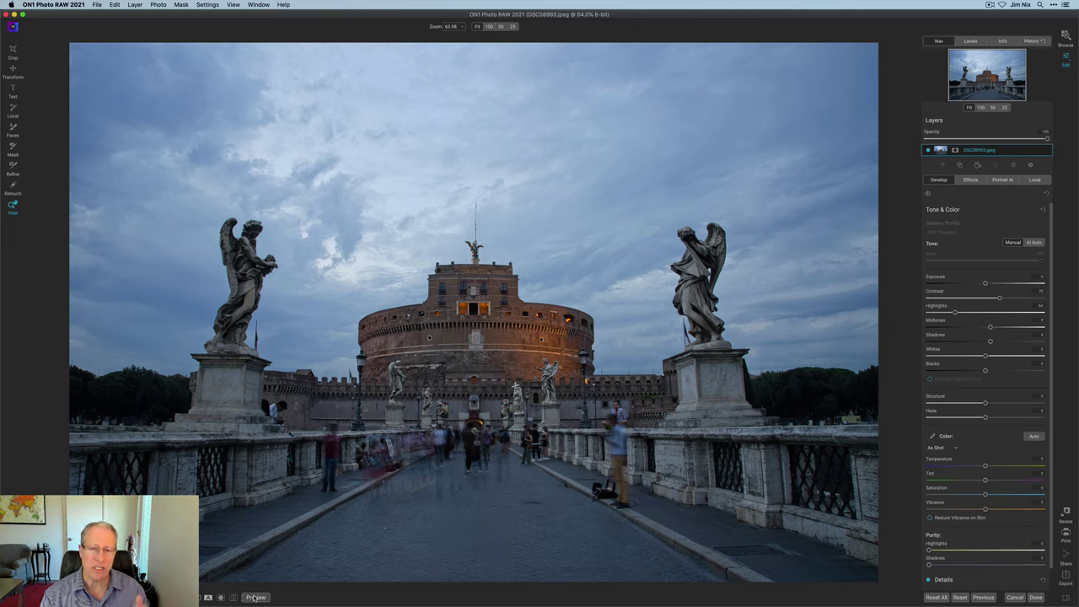
Add a Color Enhancer filter from the Effects tab and expand its mask section
{"action": "left_click", "coordinate": [972, 180]}
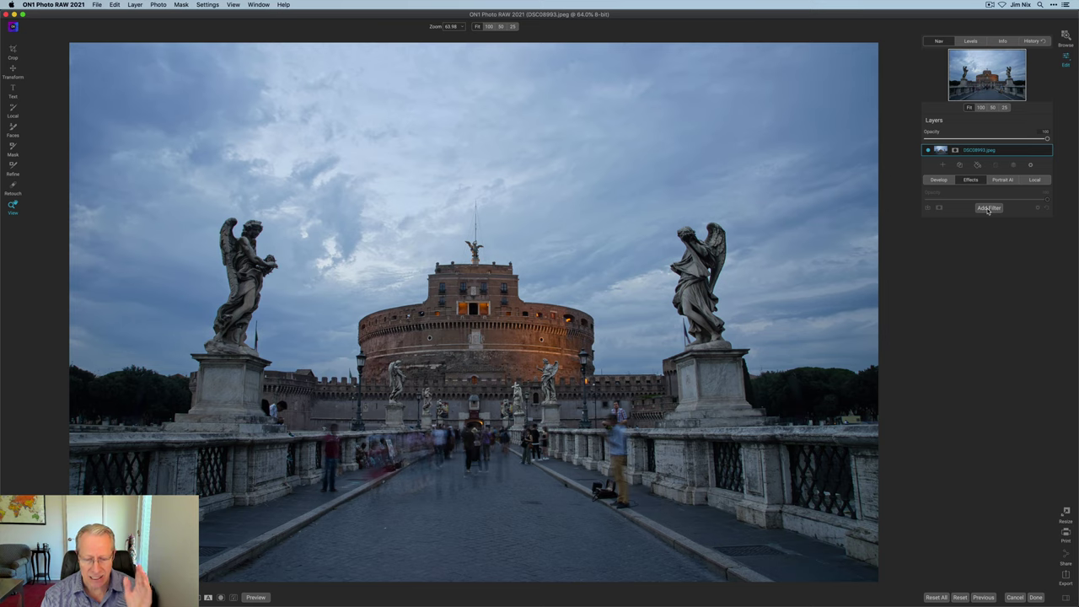
{"action": "left_click", "coordinate": [989, 207]}
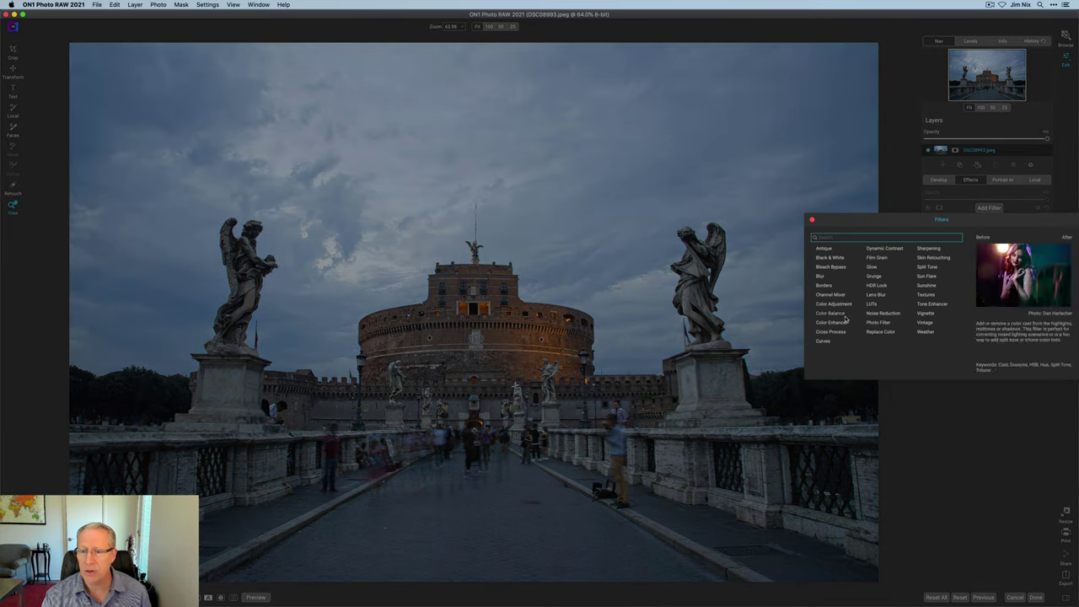
{"action": "left_click", "coordinate": [831, 323]}
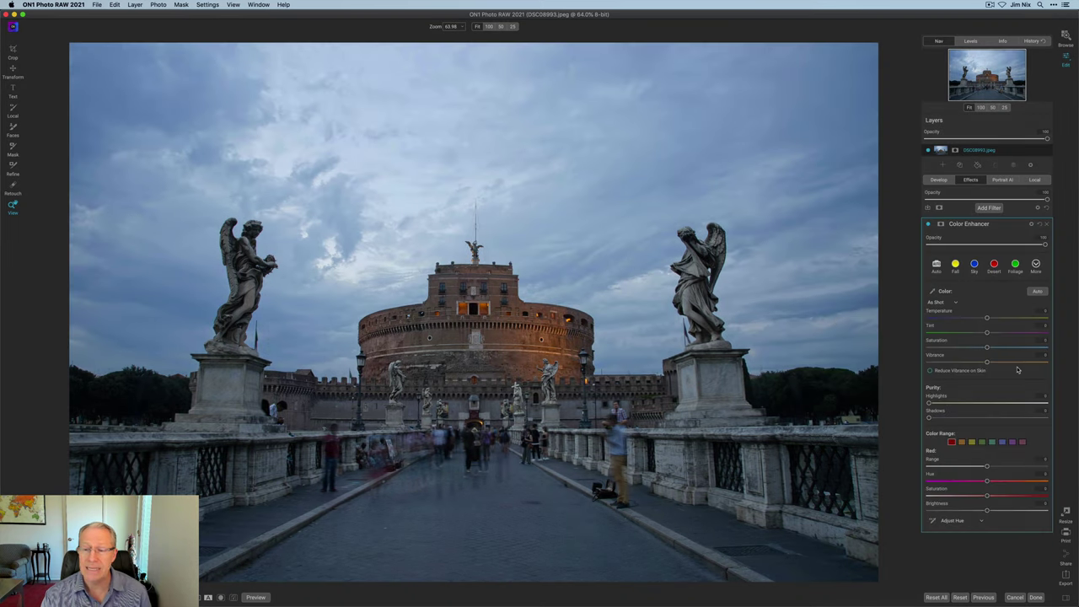
{"action": "left_click", "coordinate": [941, 225]}
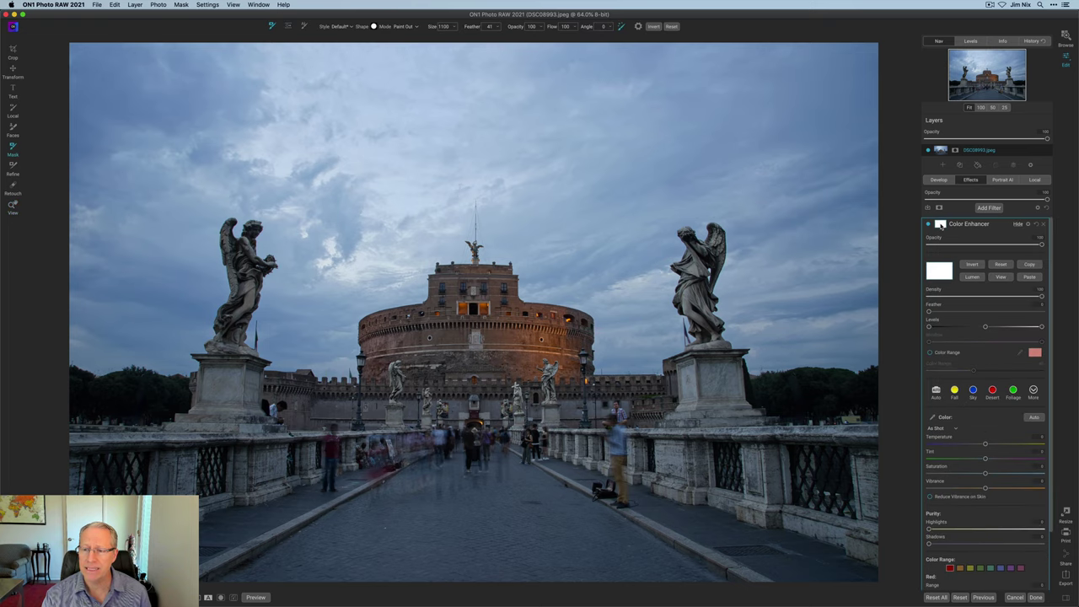
Enable Color Range on the Color Enhancer mask and sample the blue sky with the eyedropper
{"action": "left_click", "coordinate": [930, 353]}
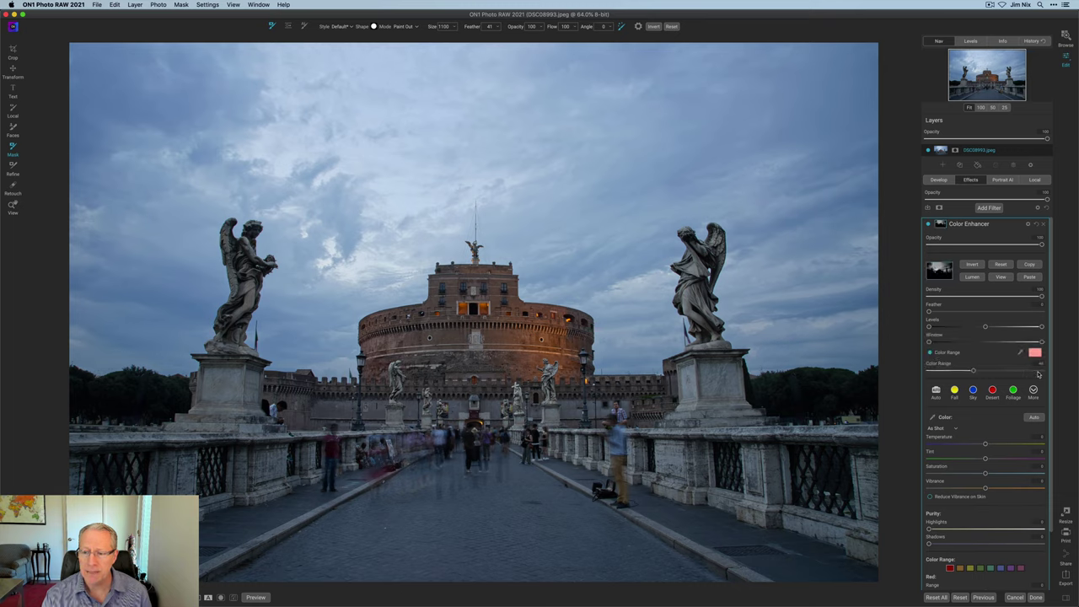
{"action": "left_click", "coordinate": [1034, 354]}
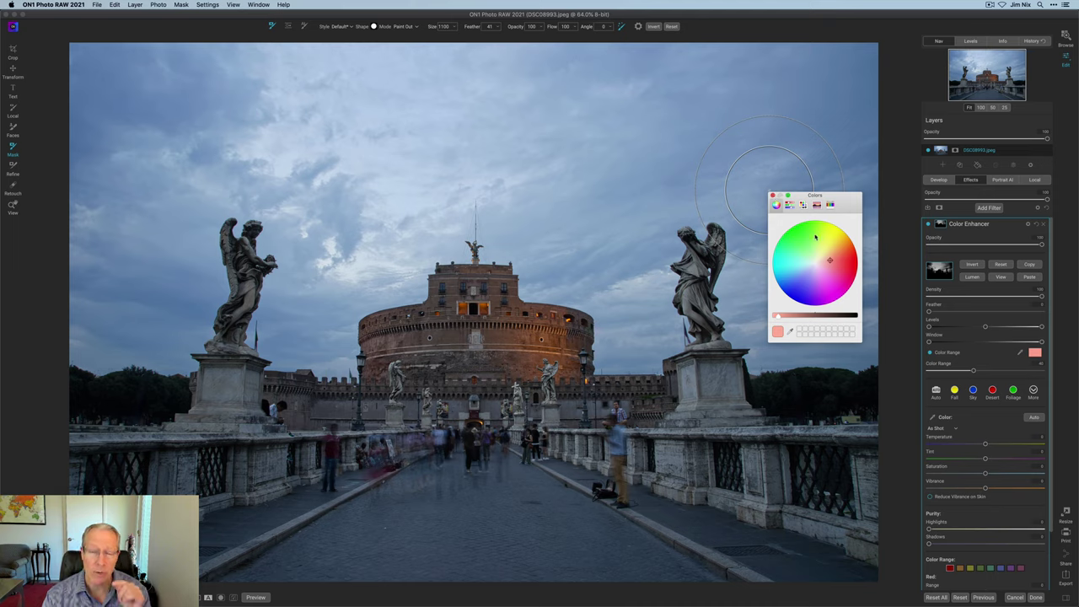
{"action": "left_click", "coordinate": [772, 195]}
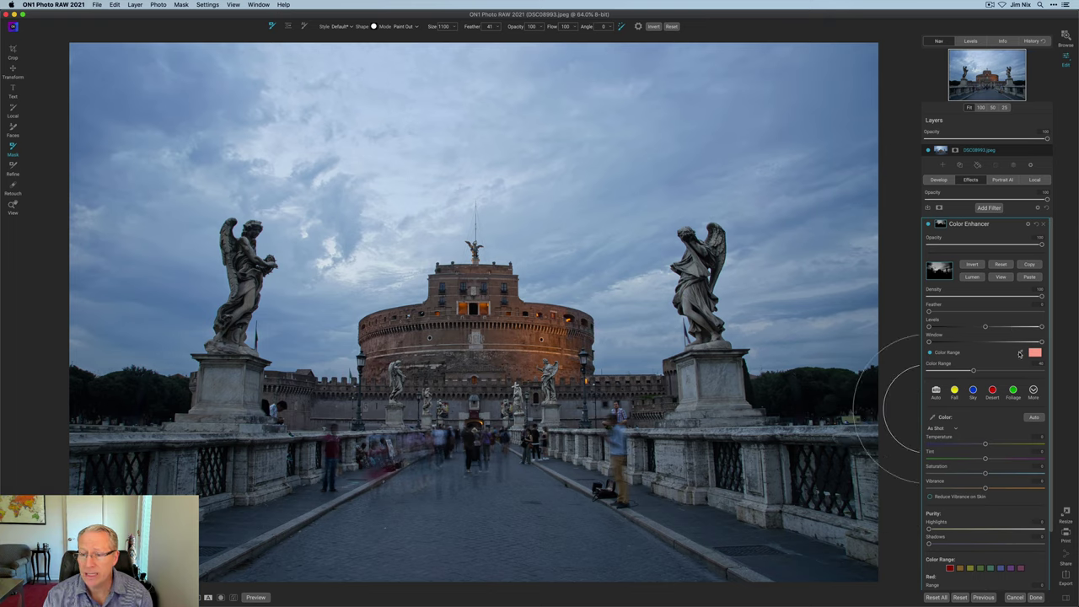
{"action": "left_click", "coordinate": [1021, 355]}
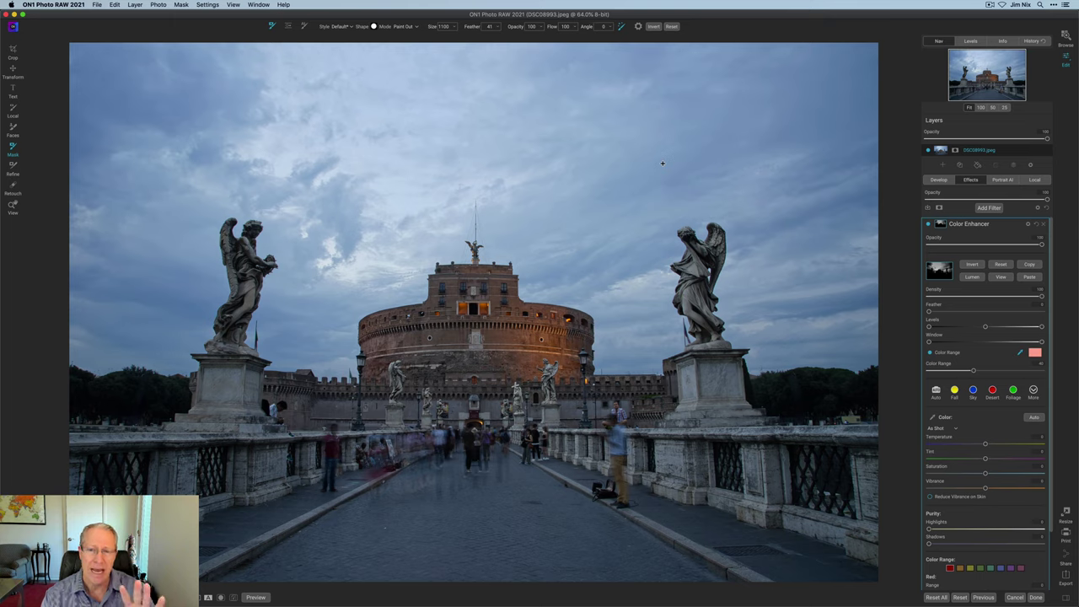
{"action": "left_click", "coordinate": [662, 163]}
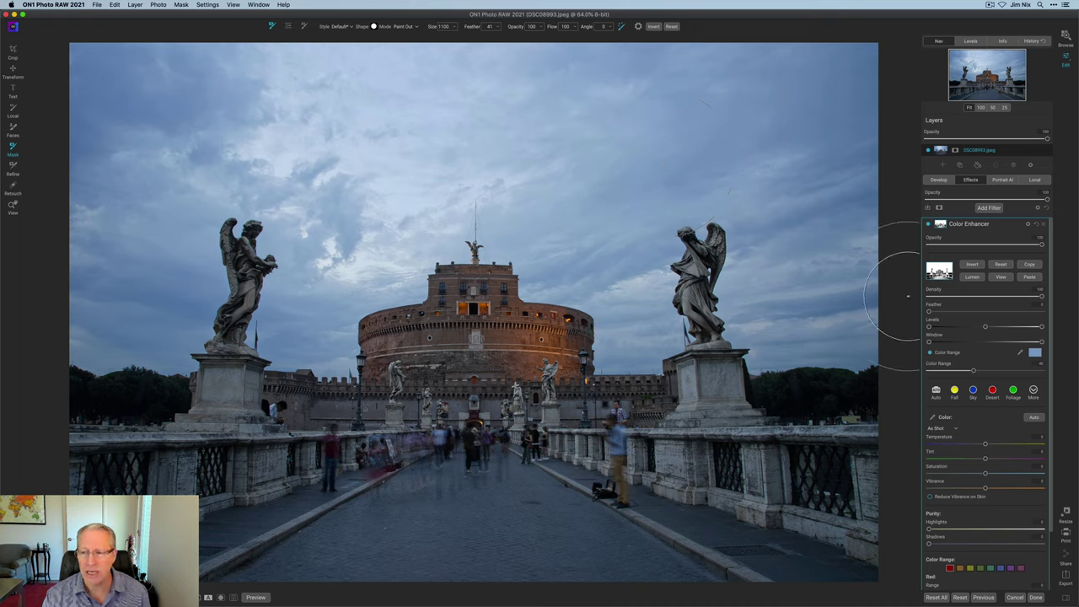
View the mask in black and white and narrow the Color Range until only the sky stays white
{"action": "left_click", "coordinate": [1001, 278]}
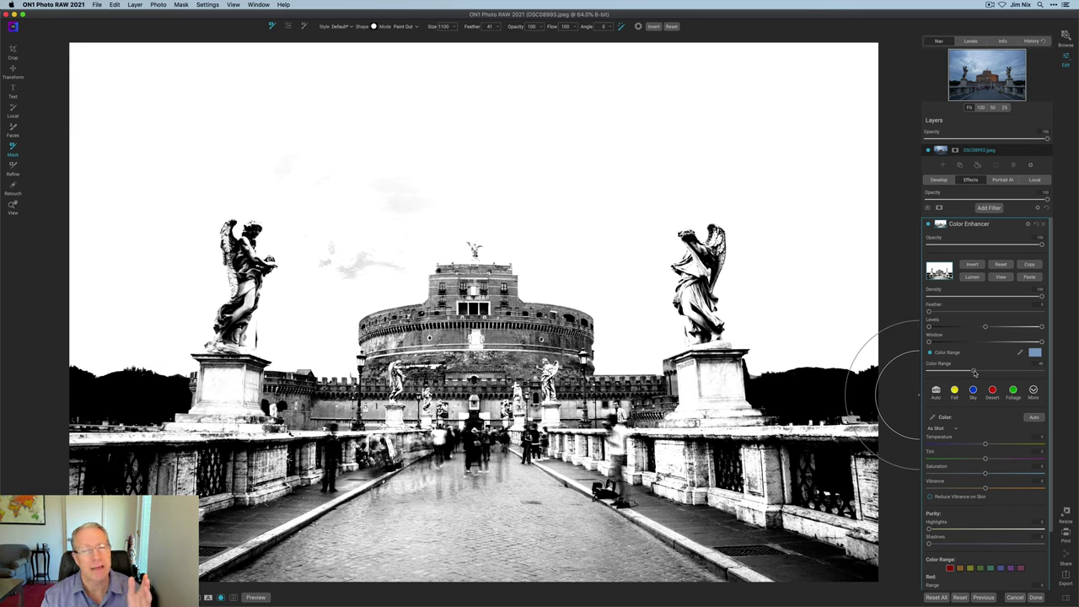
{"action": "mouse_move", "coordinate": [975, 372]}
{"action": "left_mouse_down"}
{"action": "mouse_move", "coordinate": [987, 372]}
{"action": "mouse_move", "coordinate": [963, 371]}
{"action": "left_mouse_up"}
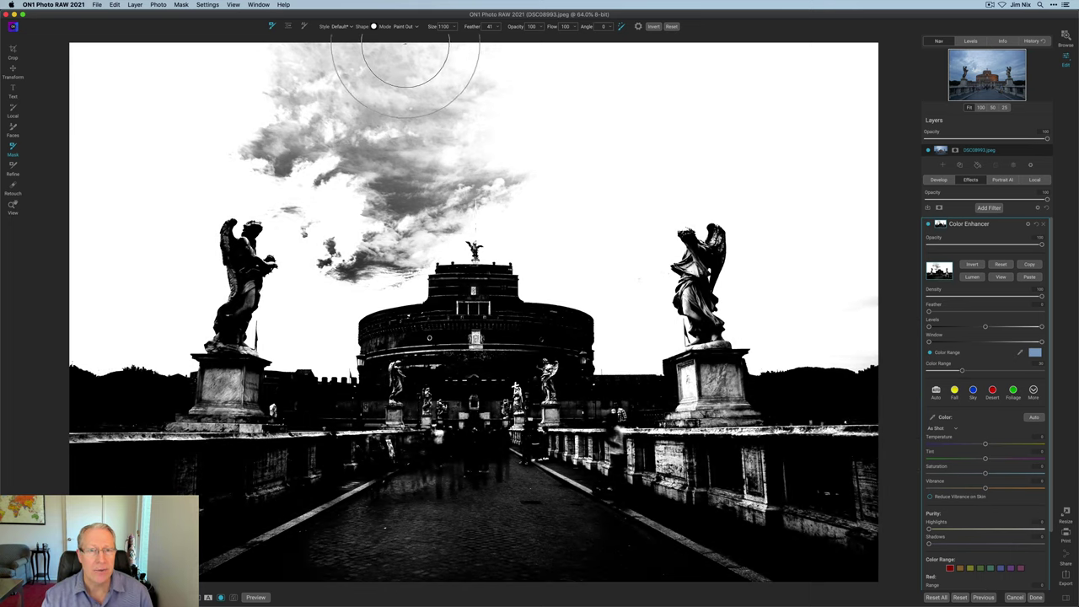
Paint the upper clouds into the mask with a larger brush and remove the right pedestal and bridge wall from it
{"action": "key", "text": "/"}
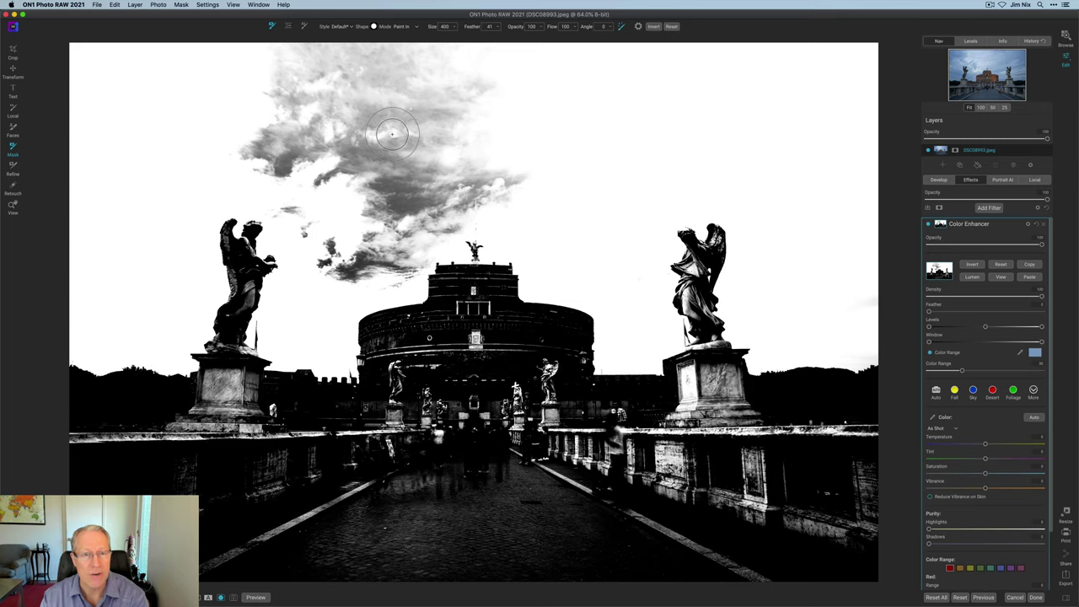
{"action": "key", "text": "]"}
{"action": "key", "text": "]"}
{"action": "key", "text": "]"}
{"action": "key", "text": "]"}
{"action": "mouse_move", "coordinate": [289, 60]}
{"action": "left_mouse_down"}
{"action": "mouse_move", "coordinate": [505, 66]}
{"action": "mouse_move", "coordinate": [420, 125]}
{"action": "mouse_move", "coordinate": [538, 128]}
{"action": "mouse_move", "coordinate": [507, 161]}
{"action": "mouse_move", "coordinate": [398, 223]}
{"action": "mouse_move", "coordinate": [401, 245]}
{"action": "mouse_move", "coordinate": [416, 228]}
{"action": "mouse_move", "coordinate": [336, 256]}
{"action": "mouse_move", "coordinate": [315, 194]}
{"action": "mouse_move", "coordinate": [368, 247]}
{"action": "mouse_move", "coordinate": [307, 228]}
{"action": "mouse_move", "coordinate": [319, 221]}
{"action": "mouse_move", "coordinate": [335, 240]}
{"action": "mouse_move", "coordinate": [303, 244]}
{"action": "mouse_move", "coordinate": [381, 100]}
{"action": "mouse_move", "coordinate": [250, 111]}
{"action": "mouse_move", "coordinate": [341, 165]}
{"action": "mouse_move", "coordinate": [256, 181]}
{"action": "mouse_move", "coordinate": [325, 219]}
{"action": "mouse_move", "coordinate": [571, 203]}
{"action": "left_mouse_up"}
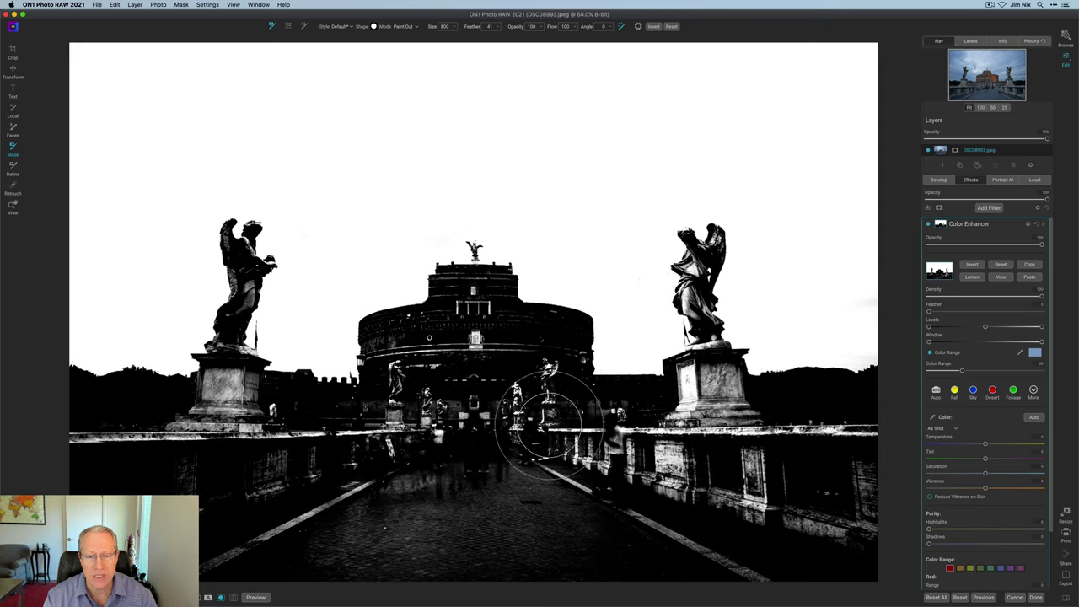
{"action": "mouse_move", "coordinate": [544, 413]}
{"action": "left_mouse_down"}
{"action": "mouse_move", "coordinate": [742, 434]}
{"action": "mouse_move", "coordinate": [731, 406]}
{"action": "mouse_move", "coordinate": [689, 416]}
{"action": "mouse_move", "coordinate": [740, 409]}
{"action": "mouse_move", "coordinate": [789, 477]}
{"action": "mouse_move", "coordinate": [845, 490]}
{"action": "mouse_move", "coordinate": [568, 474]}
{"action": "mouse_move", "coordinate": [644, 476]}
{"action": "mouse_move", "coordinate": [438, 421]}
{"action": "mouse_move", "coordinate": [493, 357]}
{"action": "mouse_move", "coordinate": [476, 341]}
{"action": "mouse_move", "coordinate": [462, 377]}
{"action": "mouse_move", "coordinate": [411, 408]}
{"action": "mouse_move", "coordinate": [393, 446]}
{"action": "mouse_move", "coordinate": [208, 463]}
{"action": "mouse_move", "coordinate": [242, 397]}
{"action": "mouse_move", "coordinate": [244, 412]}
{"action": "mouse_move", "coordinate": [429, 408]}
{"action": "mouse_move", "coordinate": [475, 355]}
{"action": "mouse_move", "coordinate": [554, 414]}
{"action": "mouse_move", "coordinate": [743, 408]}
{"action": "mouse_move", "coordinate": [698, 400]}
{"action": "mouse_move", "coordinate": [850, 534]}
{"action": "mouse_move", "coordinate": [852, 469]}
{"action": "mouse_move", "coordinate": [372, 483]}
{"action": "mouse_move", "coordinate": [308, 557]}
{"action": "mouse_move", "coordinate": [699, 501]}
{"action": "mouse_move", "coordinate": [158, 535]}
{"action": "mouse_move", "coordinate": [446, 506]}
{"action": "left_mouse_up"}
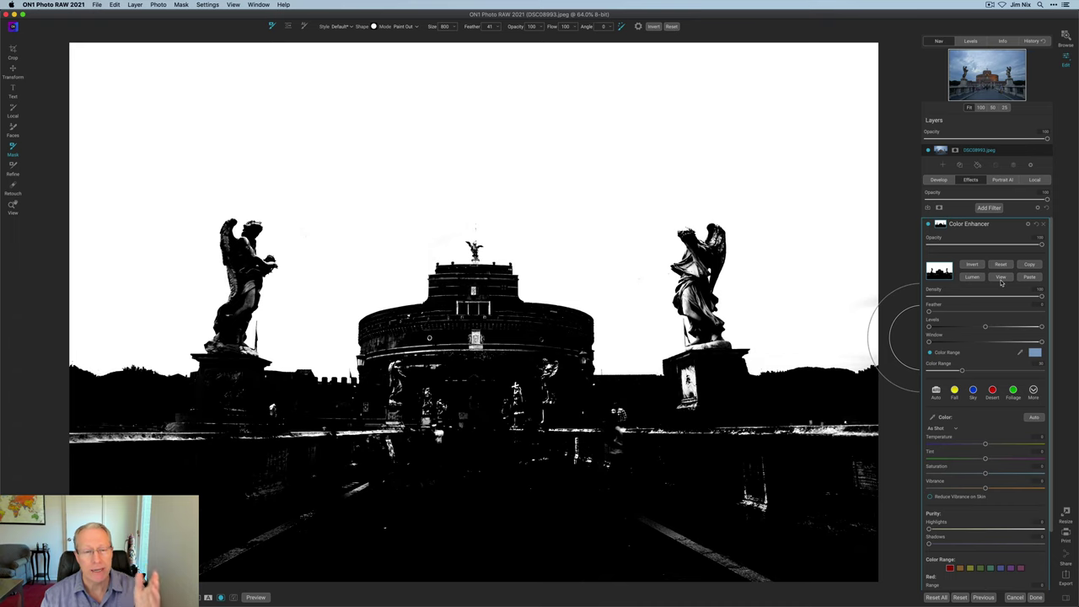
{"action": "left_click", "coordinate": [1001, 280]}
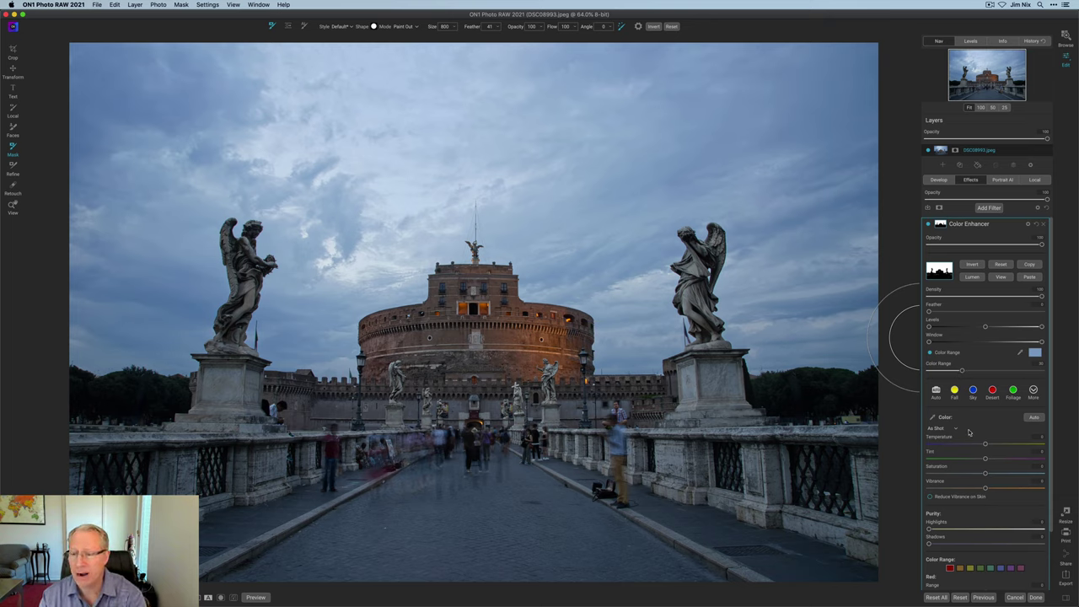
Cool the masked sky's colour temperature with the Color Enhancer and compare it on and off
{"action": "left_click", "coordinate": [941, 225]}
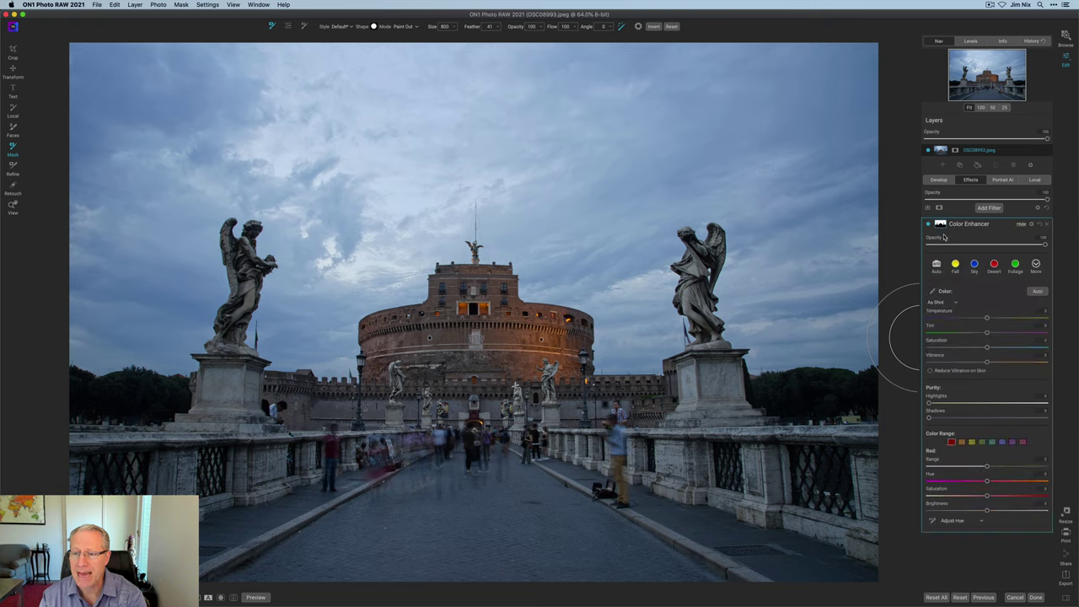
{"action": "left_click_drag", "start_coordinate": [987, 319], "coordinate": [1002, 362]}
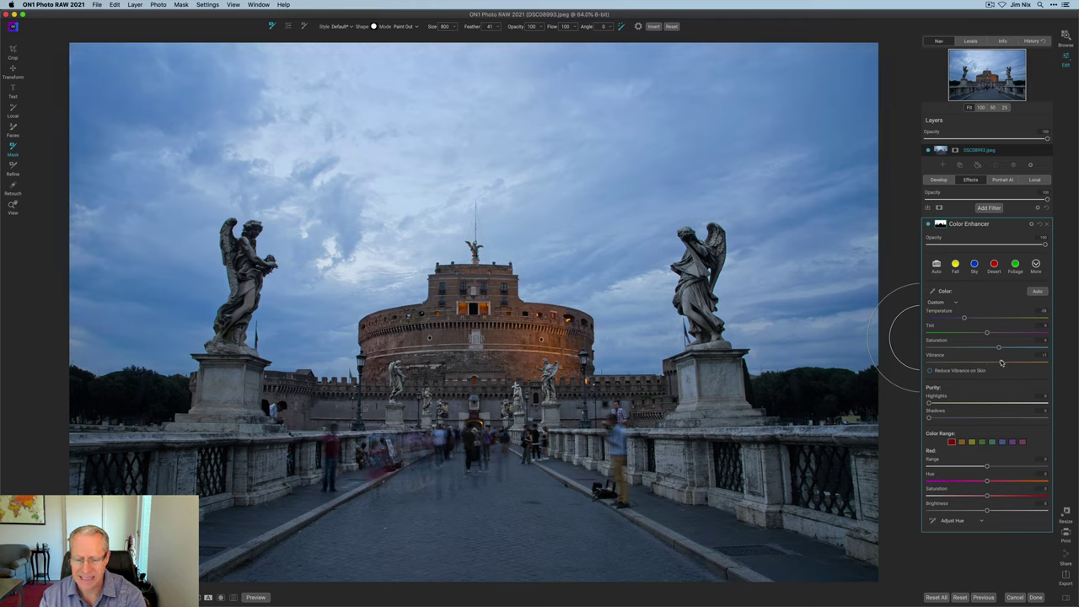
{"action": "left_click", "coordinate": [929, 225]}
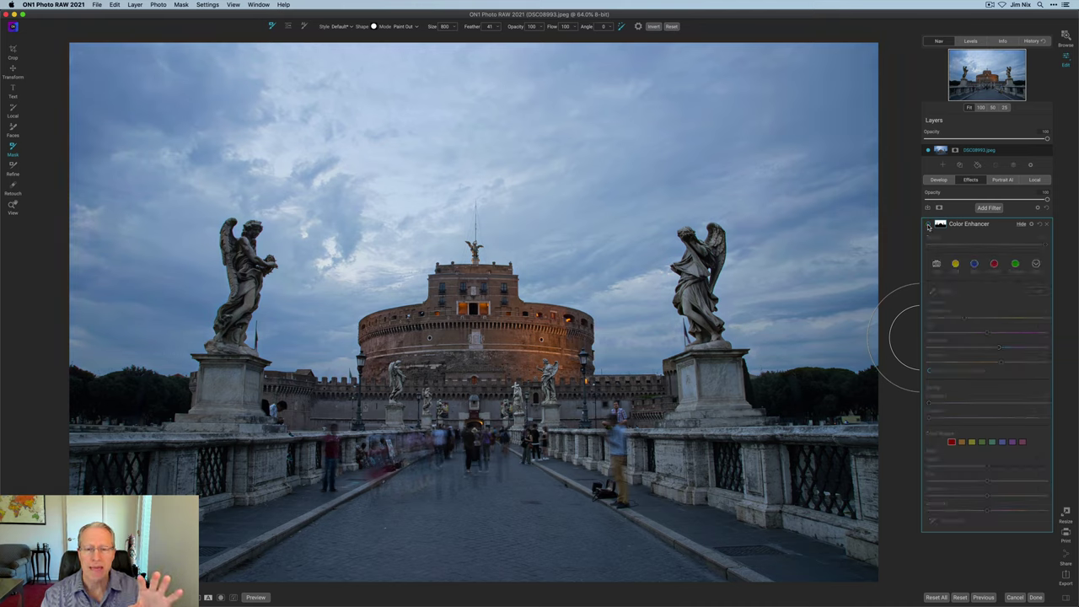
{"action": "left_click", "coordinate": [928, 225]}
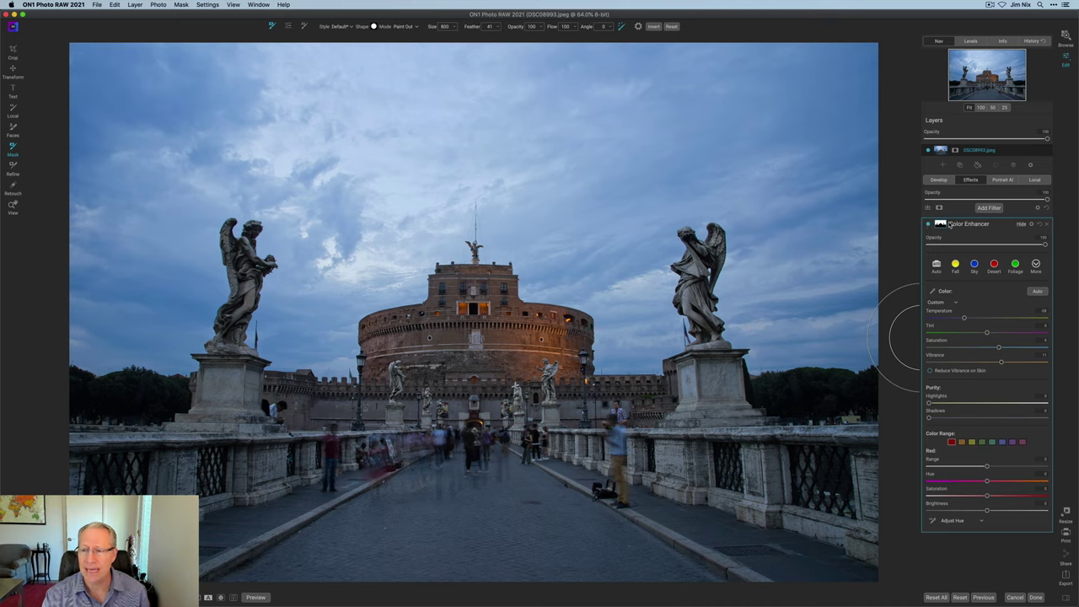
{"action": "left_click", "coordinate": [942, 224]}
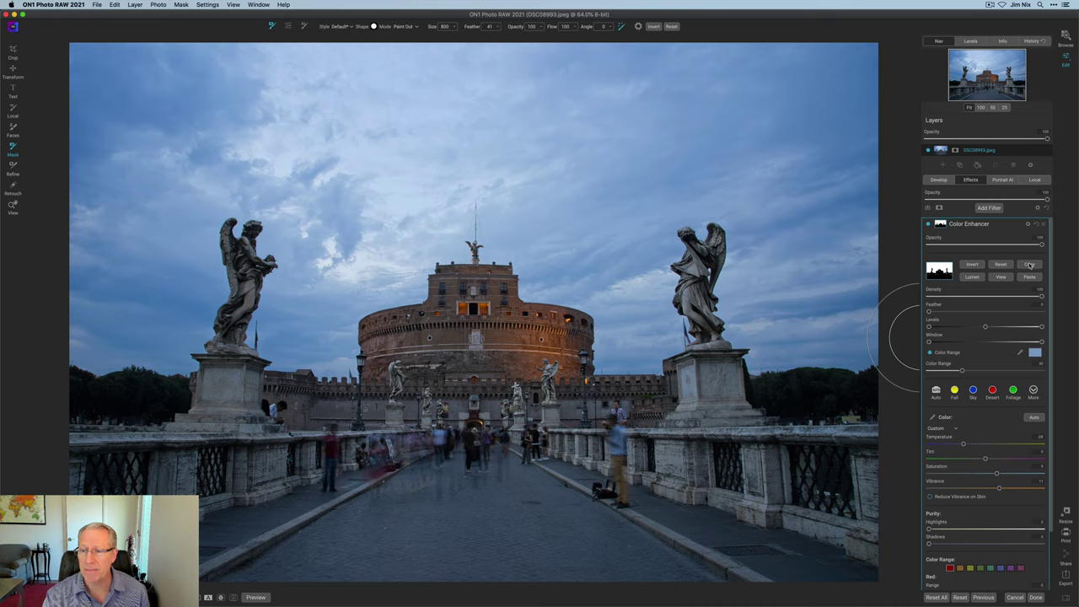
Add a Tone Enhancer filter, paste the sky mask onto it, and check it in mask view
{"action": "left_click", "coordinate": [990, 208]}
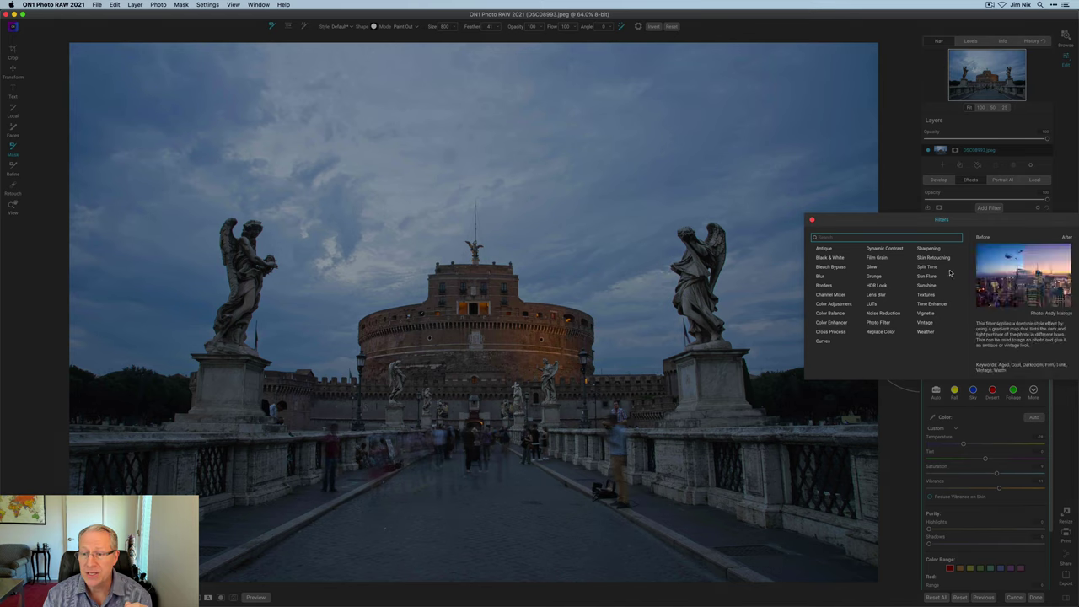
{"action": "left_click", "coordinate": [934, 304]}
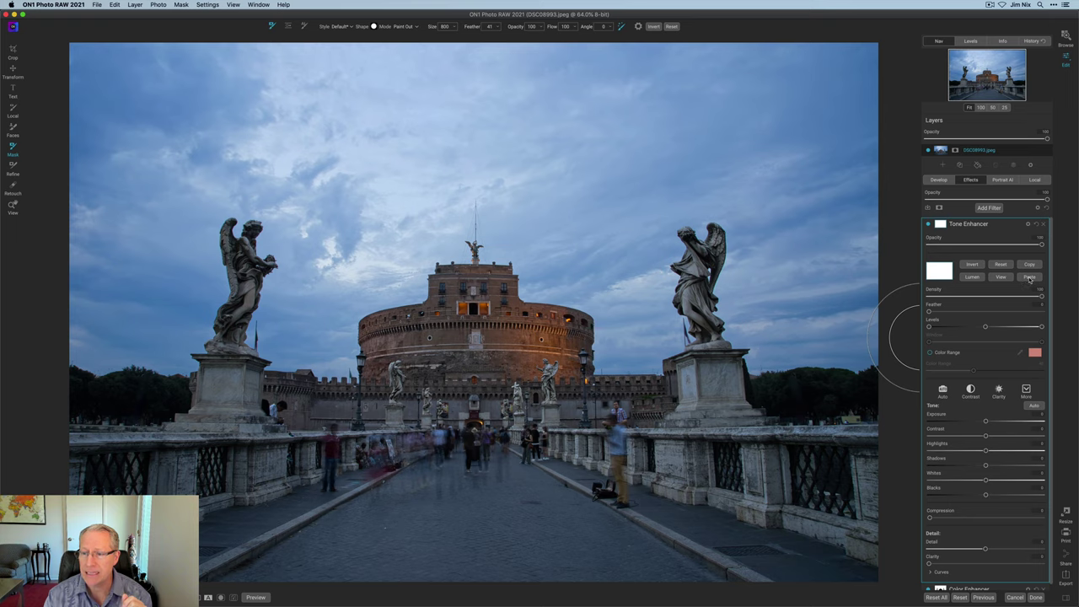
{"action": "left_click", "coordinate": [1029, 278]}
{"action": "left_click", "coordinate": [1001, 279]}
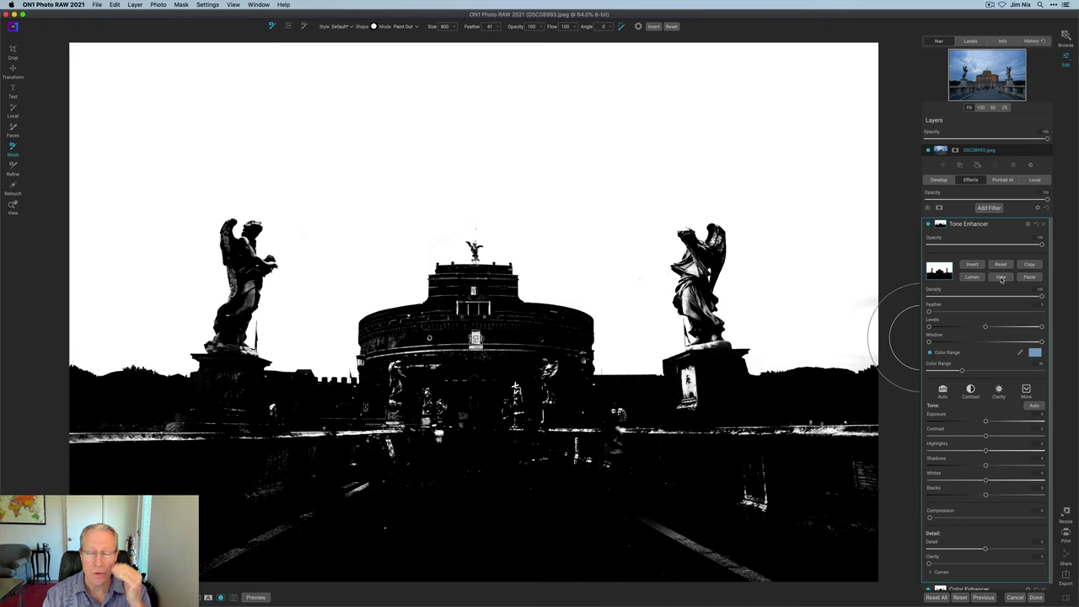
{"action": "left_click", "coordinate": [1001, 277]}
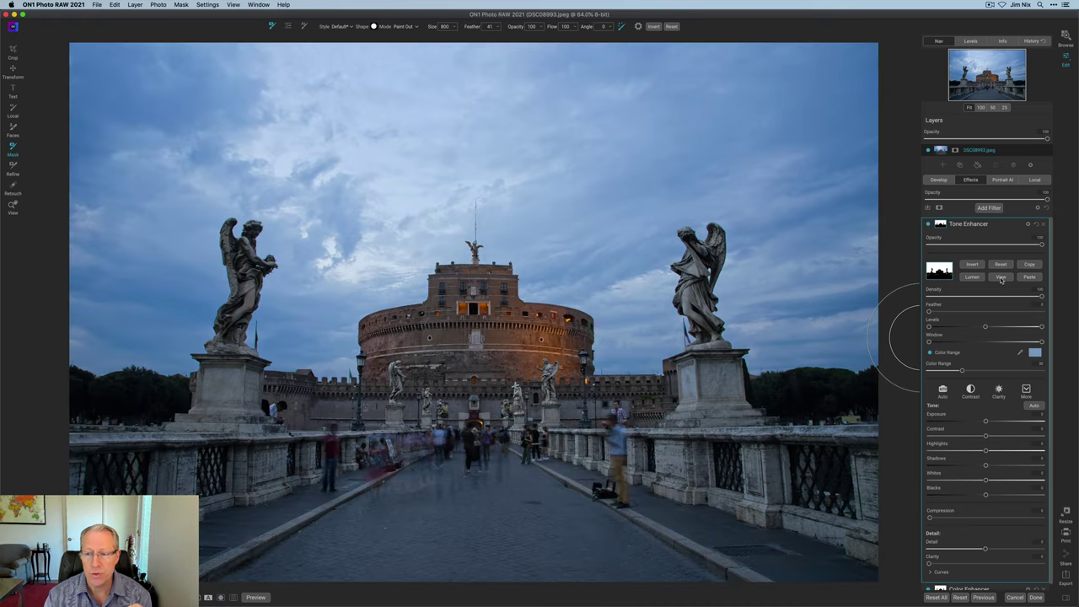
{"action": "left_click", "coordinate": [942, 225]}
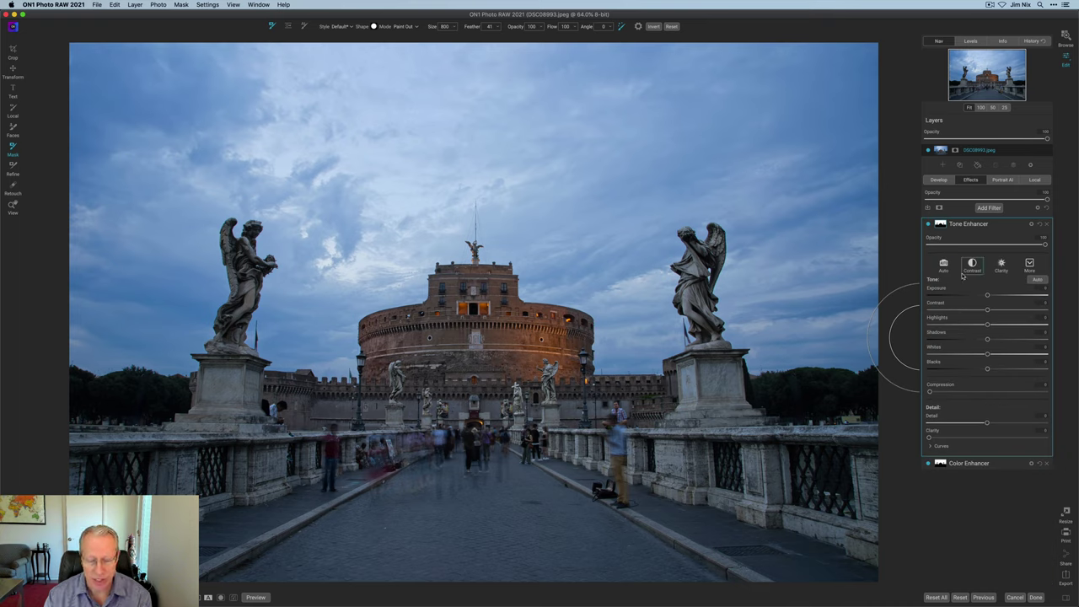
Lower the Tone Enhancer's Exposure to darken the sky and compare it on and off
{"action": "left_click_drag", "start_coordinate": [983, 296], "coordinate": [977, 341]}
{"action": "left_click", "coordinate": [928, 225]}
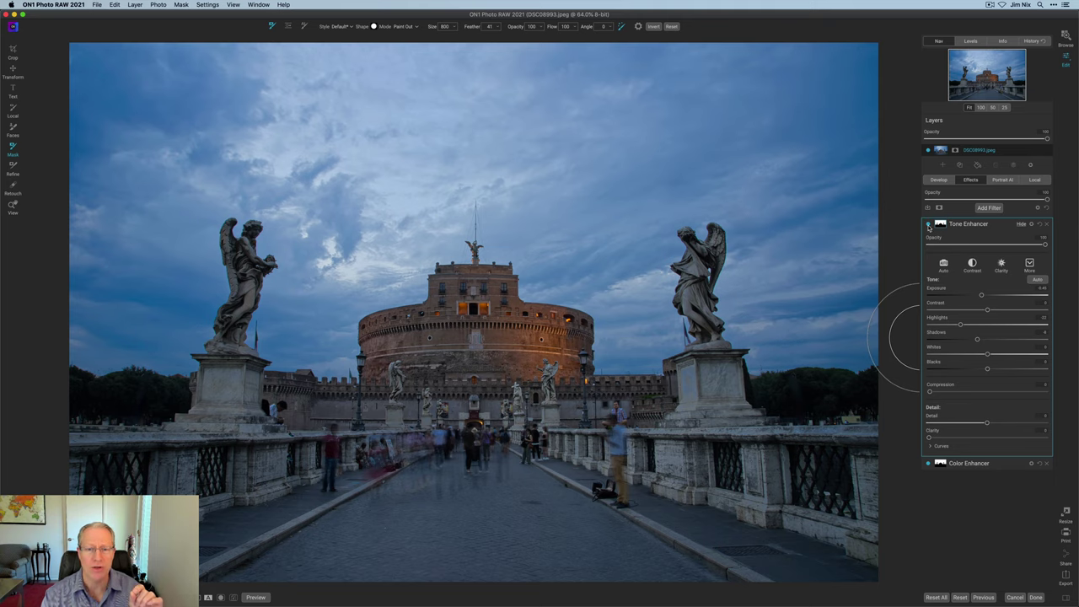
{"action": "left_click", "coordinate": [928, 225]}
{"action": "left_click", "coordinate": [928, 225]}
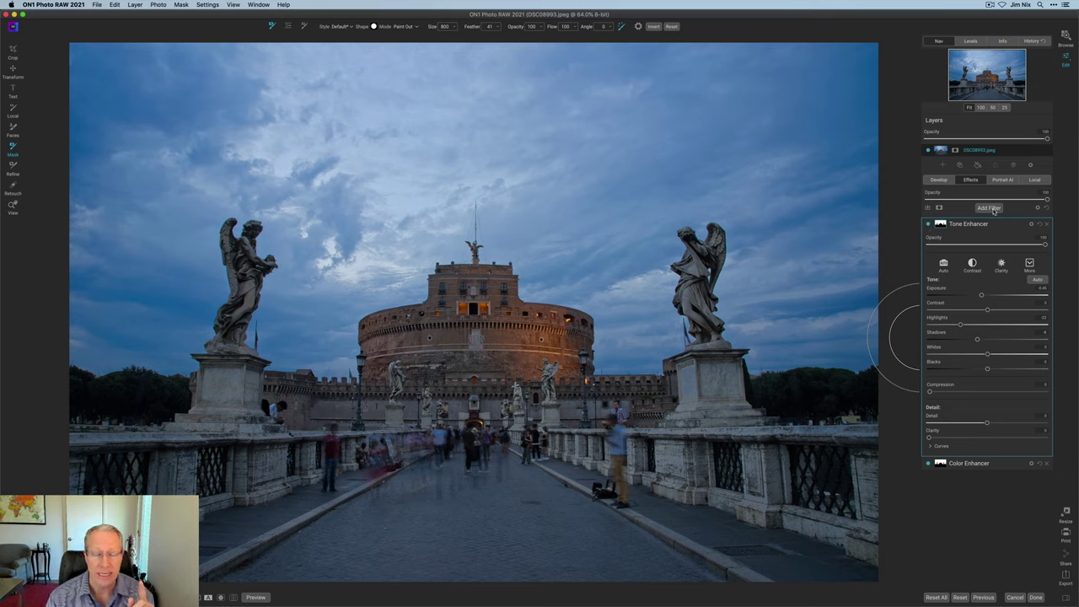
Add a second Tone Enhancer filter carrying the pasted sky mask
{"action": "left_click", "coordinate": [992, 208]}
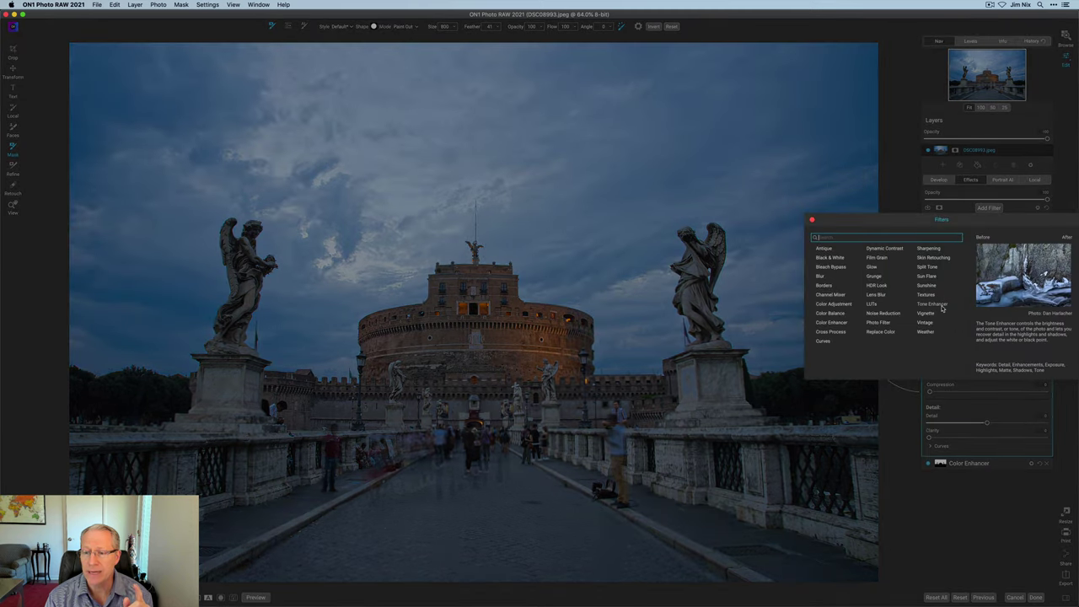
{"action": "left_click", "coordinate": [942, 309]}
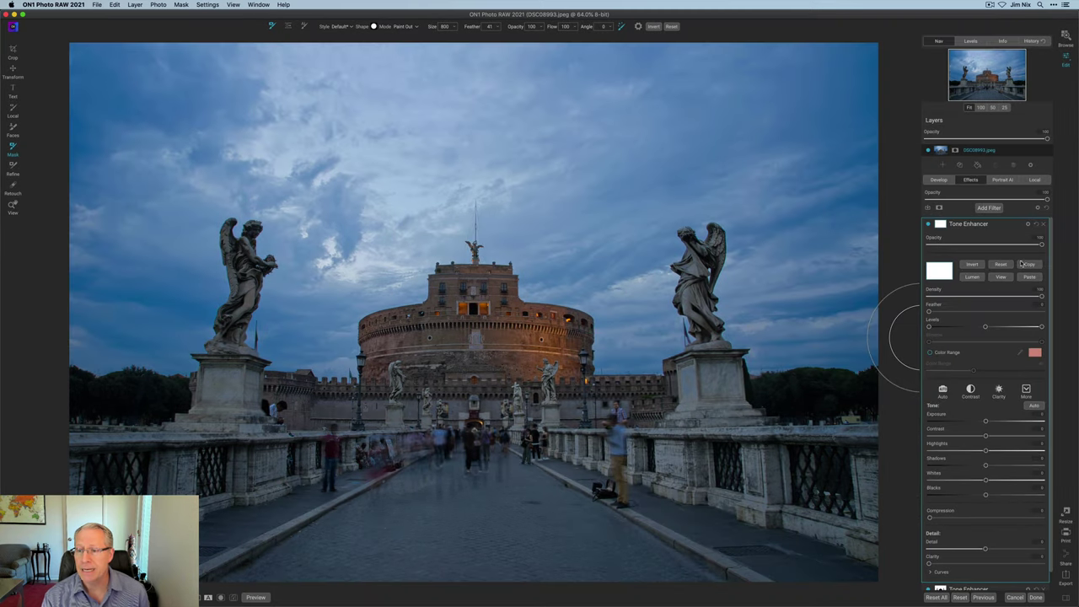
{"action": "left_click", "coordinate": [1030, 278]}
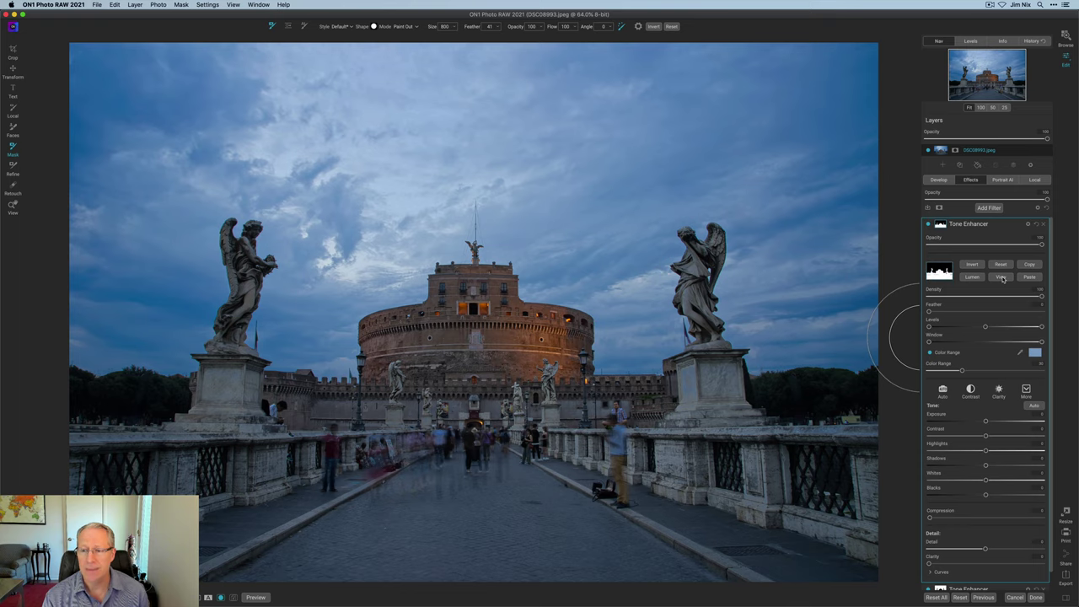
Check in mask view that the inverted mask covers the bridge, castle and statues
{"action": "left_click", "coordinate": [1001, 278]}
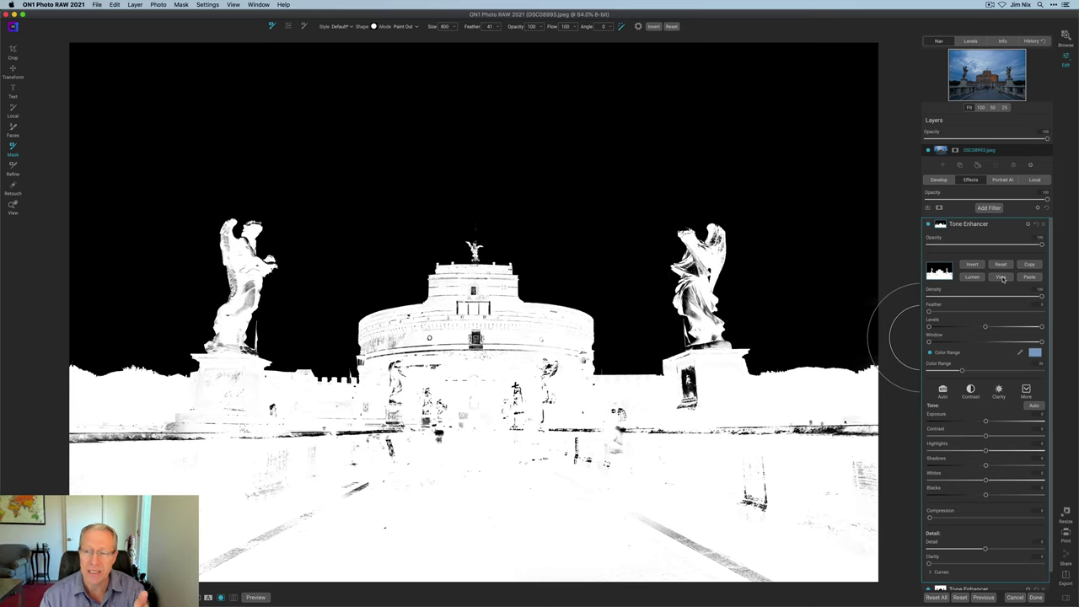
{"action": "left_click", "coordinate": [1003, 280]}
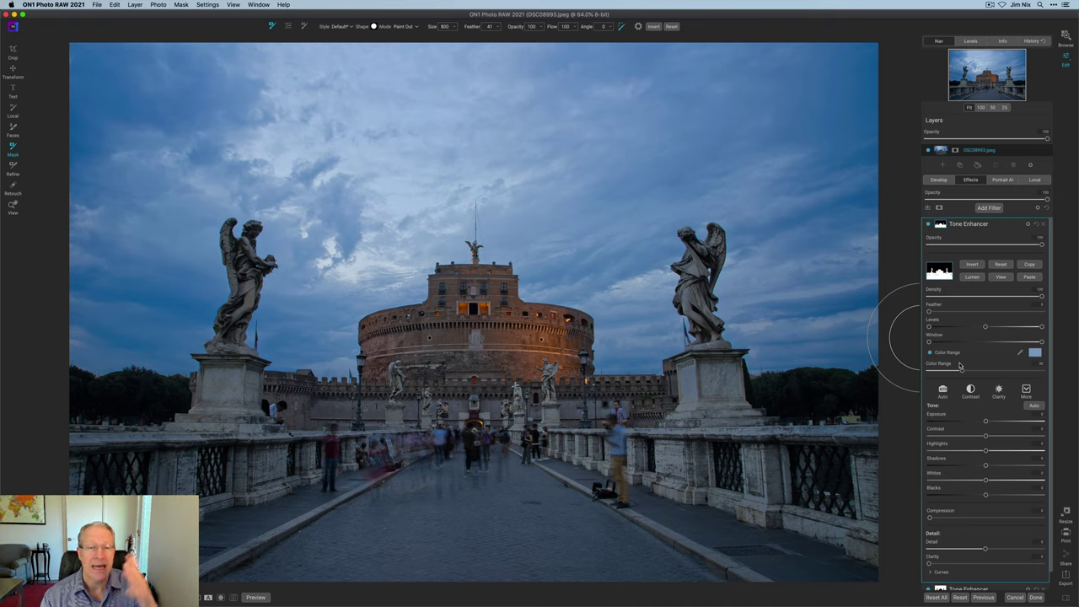
Adjust the foreground Tone Enhancer's Exposure to brighten the bridge and castle, and compare on and off
{"action": "left_click", "coordinate": [1030, 224]}
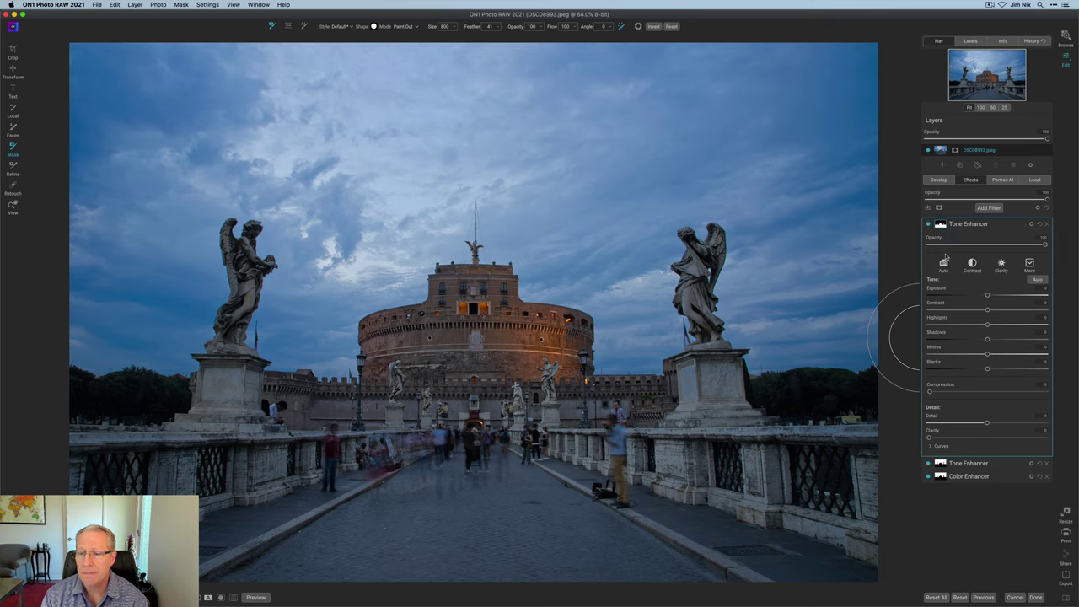
{"action": "left_click_drag", "start_coordinate": [988, 296], "coordinate": [998, 371]}
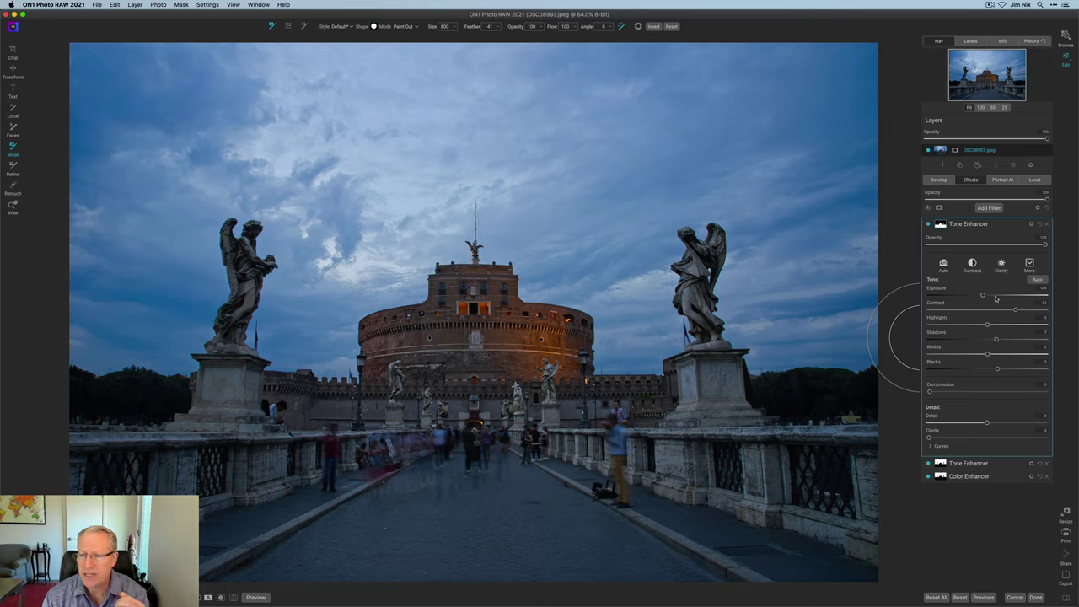
{"action": "left_click_drag", "start_coordinate": [984, 296], "coordinate": [987, 297]}
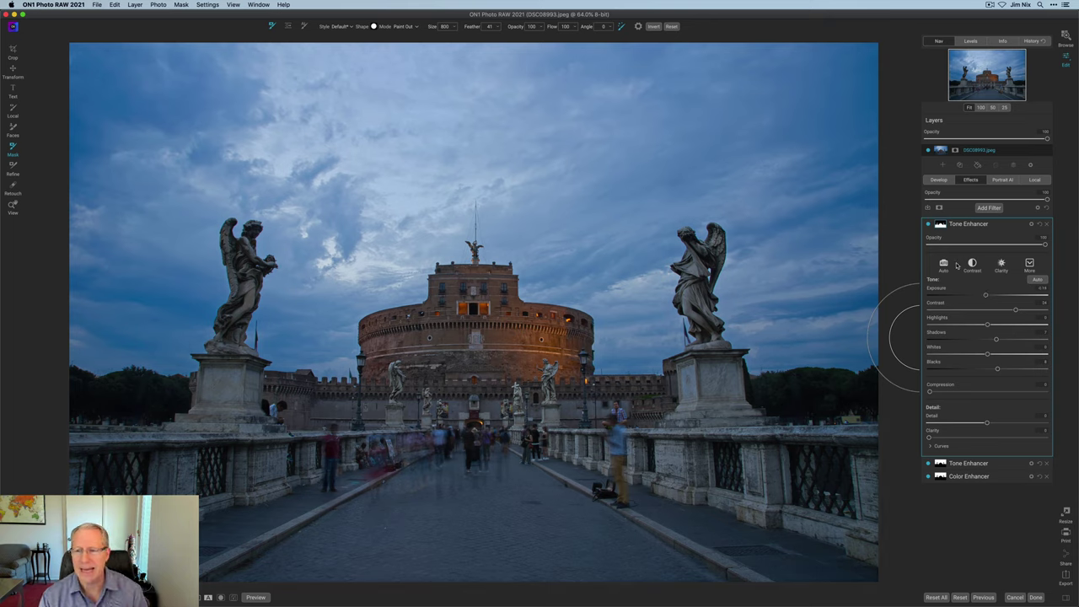
{"action": "left_click", "coordinate": [928, 226]}
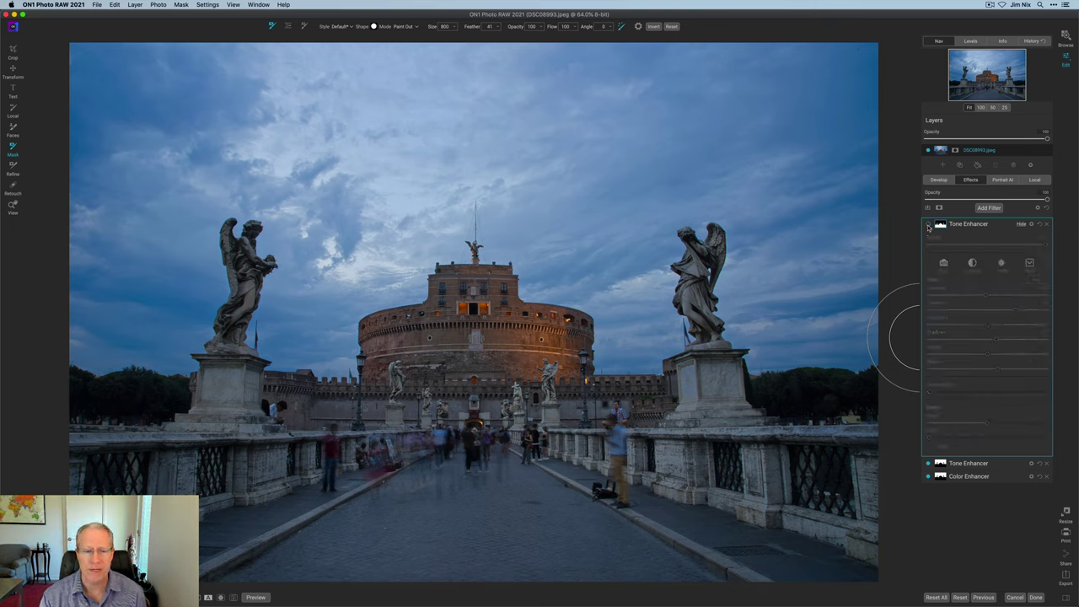
{"action": "left_click", "coordinate": [928, 225]}
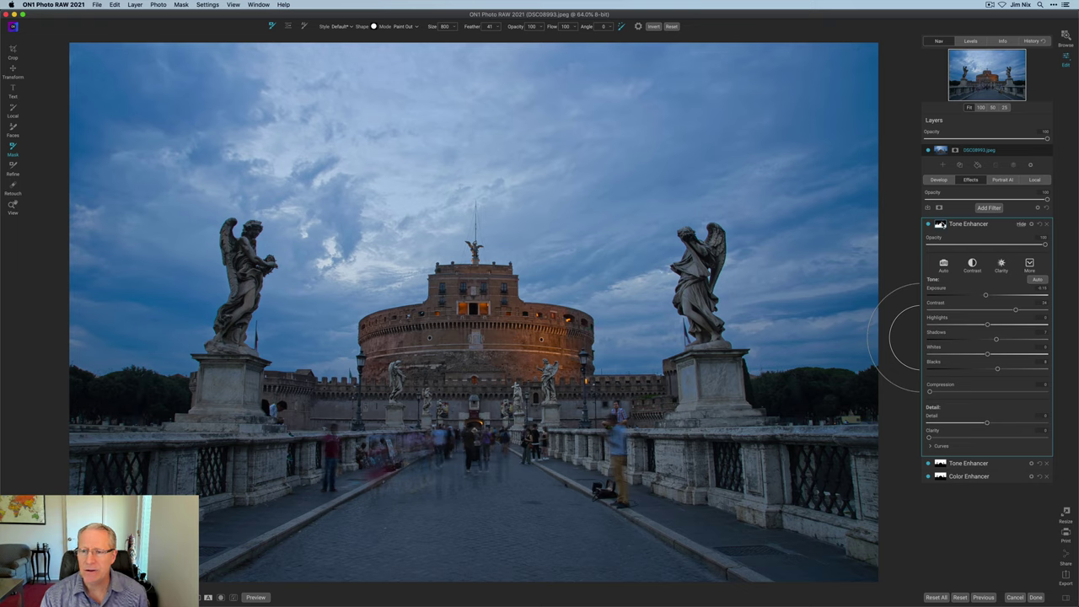
{"action": "left_click", "coordinate": [940, 224]}
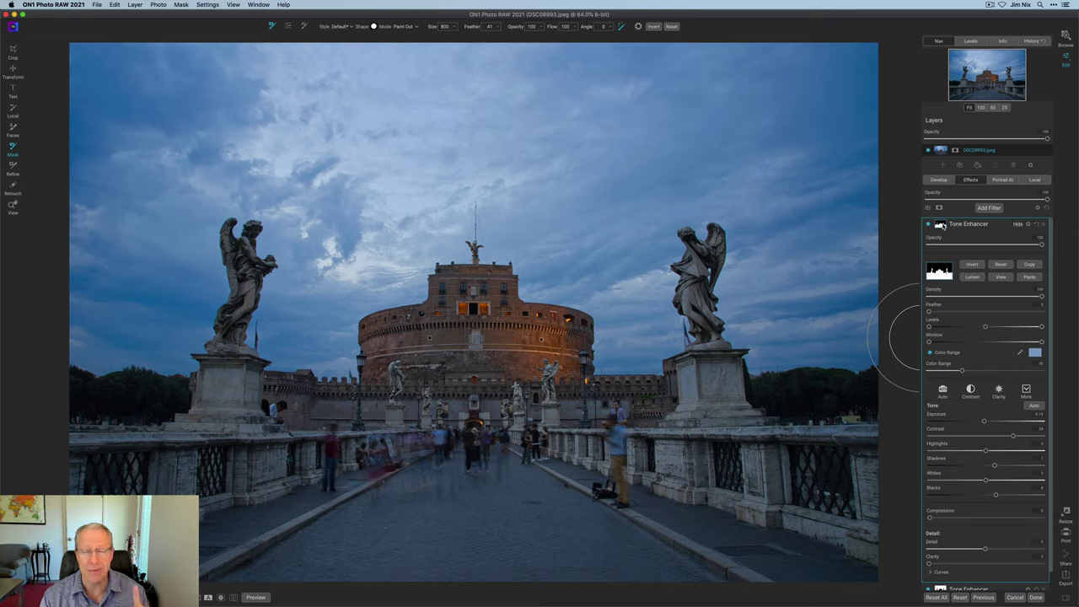
Add a Color Enhancer filter and paste the copied foreground mask onto it
{"action": "left_click", "coordinate": [989, 207]}
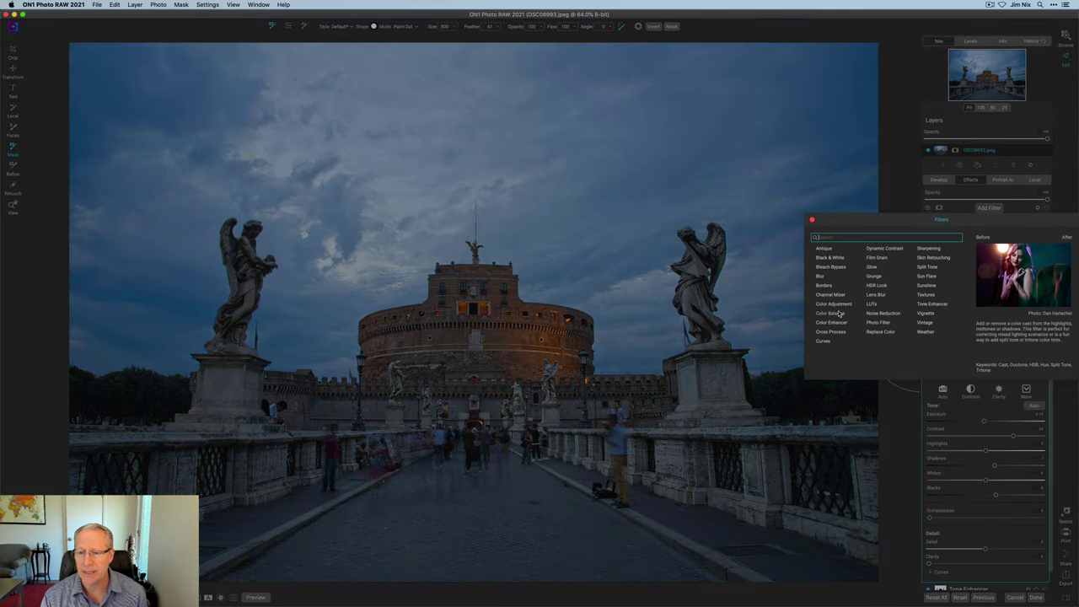
{"action": "left_click", "coordinate": [831, 322]}
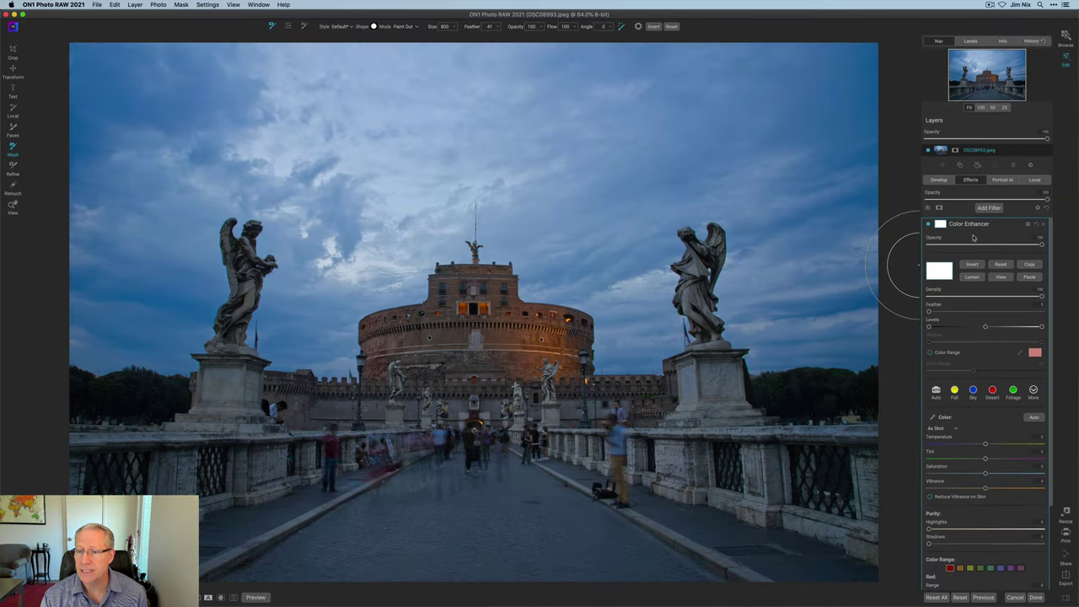
{"action": "left_click", "coordinate": [1029, 278]}
Check the Color Enhancer mask in black-and-white preview, then return to the colour photo
{"action": "left_click", "coordinate": [1002, 278]}
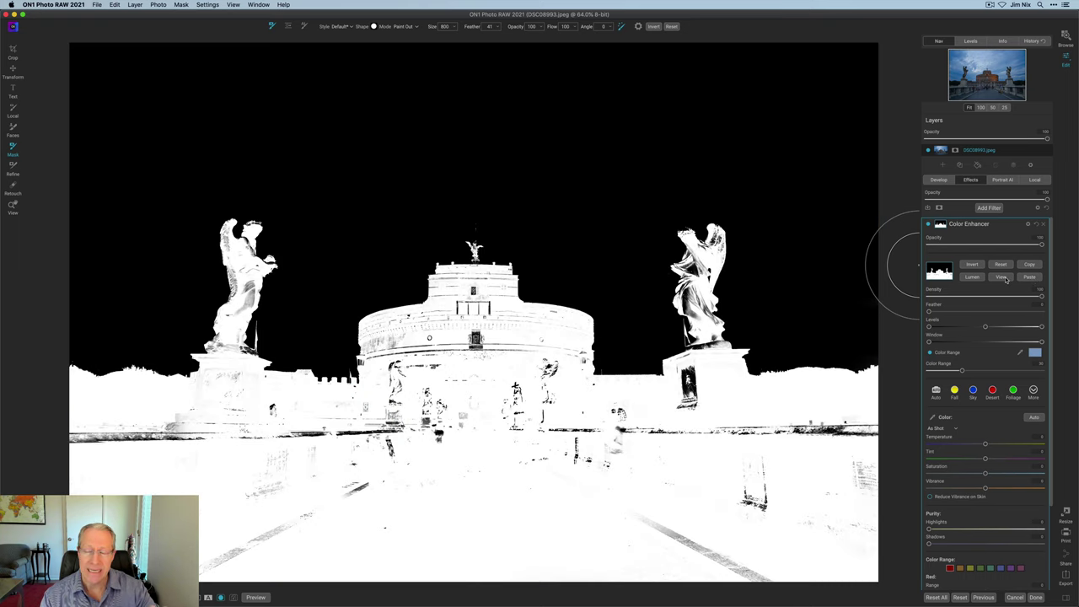
{"action": "left_click", "coordinate": [941, 226]}
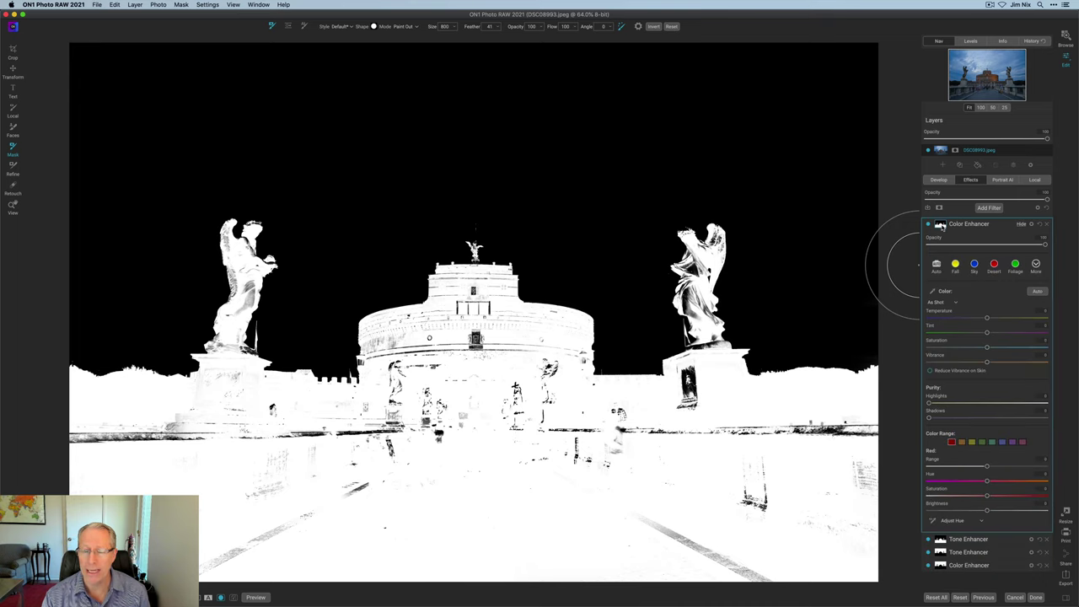
{"action": "left_click", "coordinate": [941, 226]}
{"action": "left_click", "coordinate": [941, 226]}
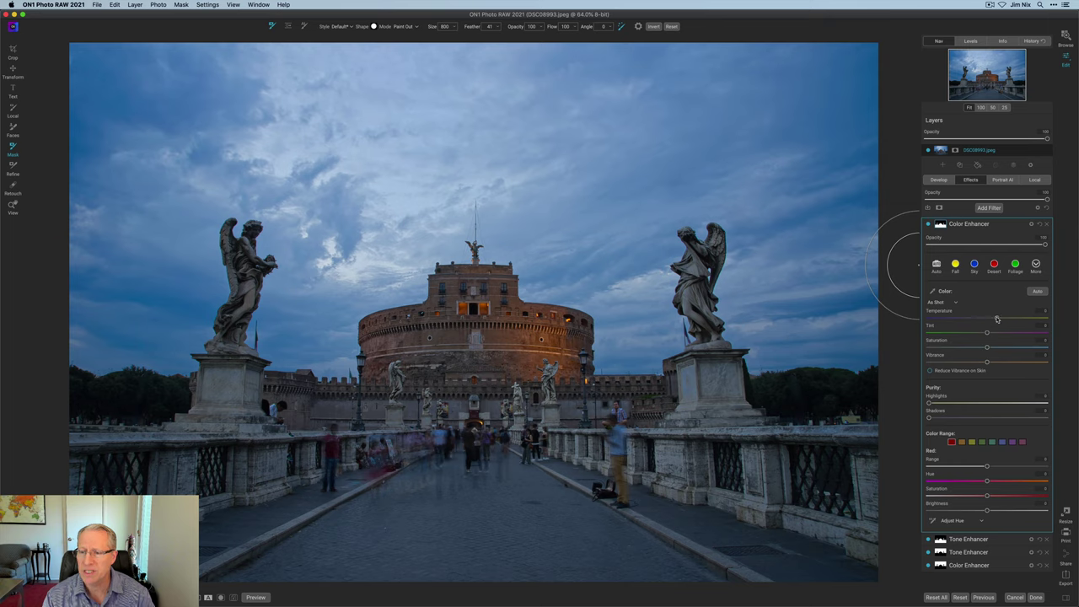
Raise Color Enhancer Temperature and Tint to warm the foreground, comparing with the filter off and on
{"action": "left_click_drag", "start_coordinate": [998, 319], "coordinate": [1015, 319]}
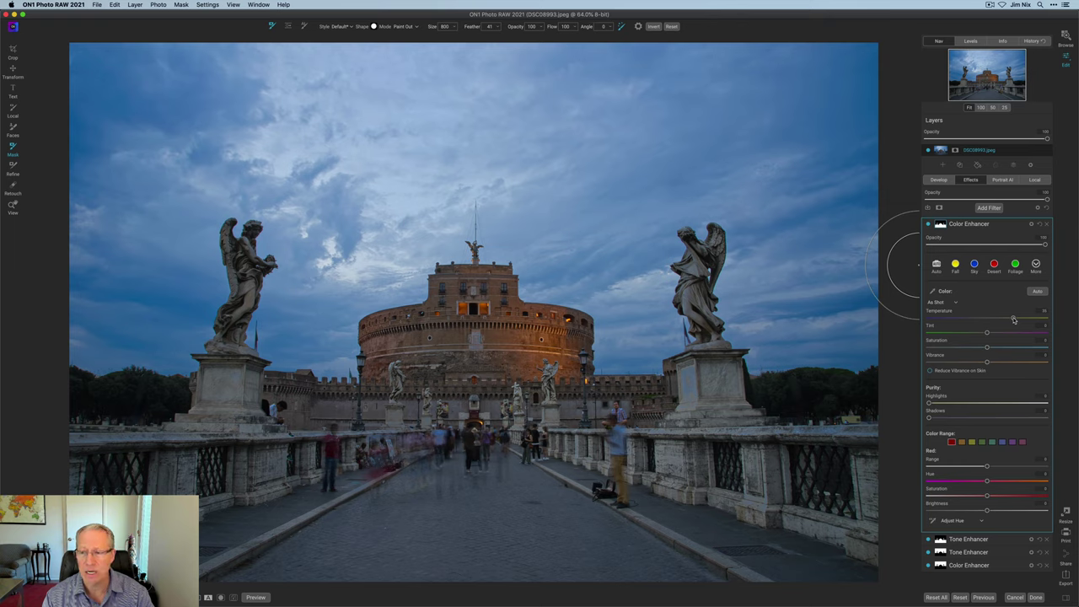
{"action": "left_click_drag", "start_coordinate": [991, 334], "coordinate": [1000, 336]}
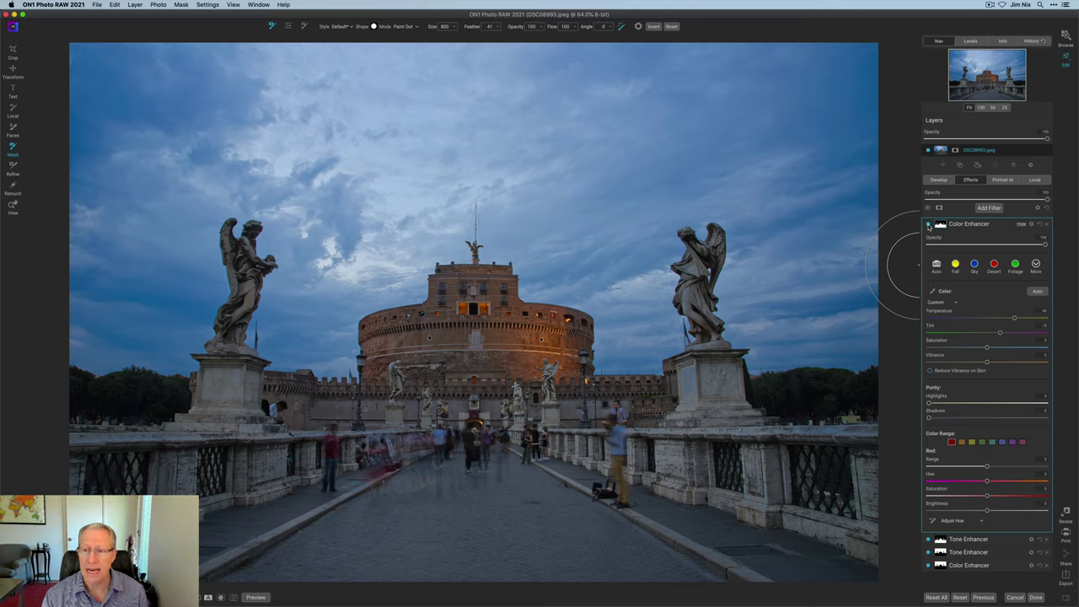
{"action": "left_click", "coordinate": [928, 226]}
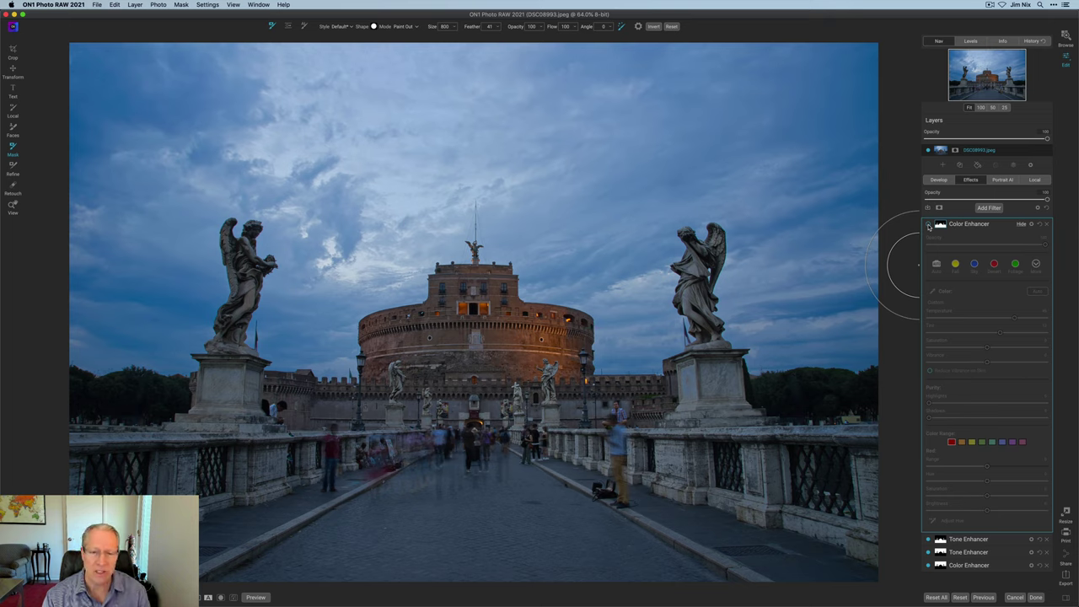
{"action": "left_click", "coordinate": [929, 226]}
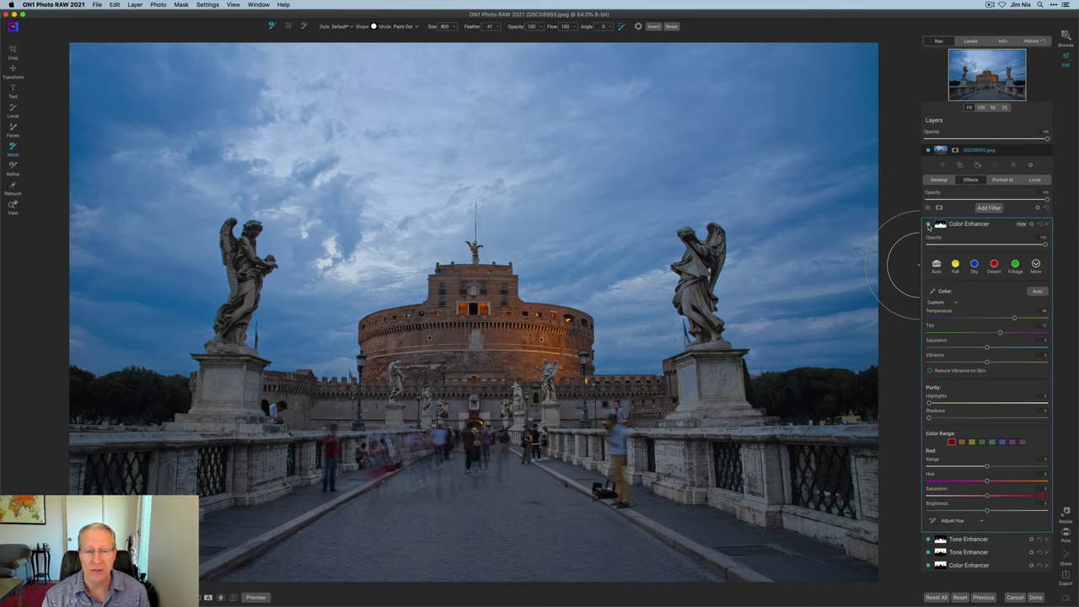
{"action": "left_click", "coordinate": [989, 208]}
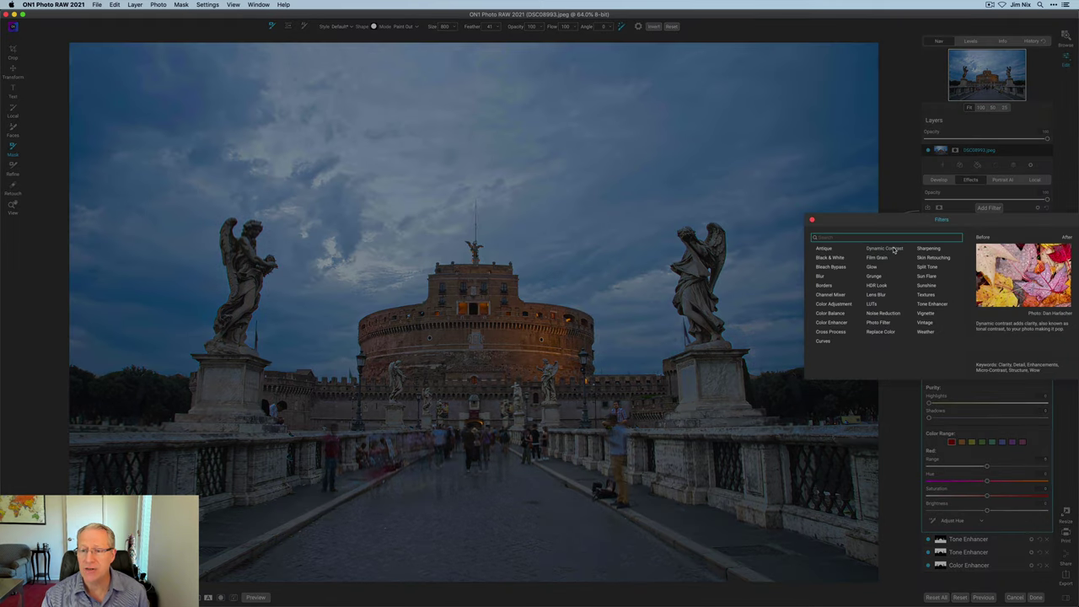
Add a Dynamic Contrast filter with a higher Small detail value, comparing it off and on
{"action": "key", "text": "Return"}
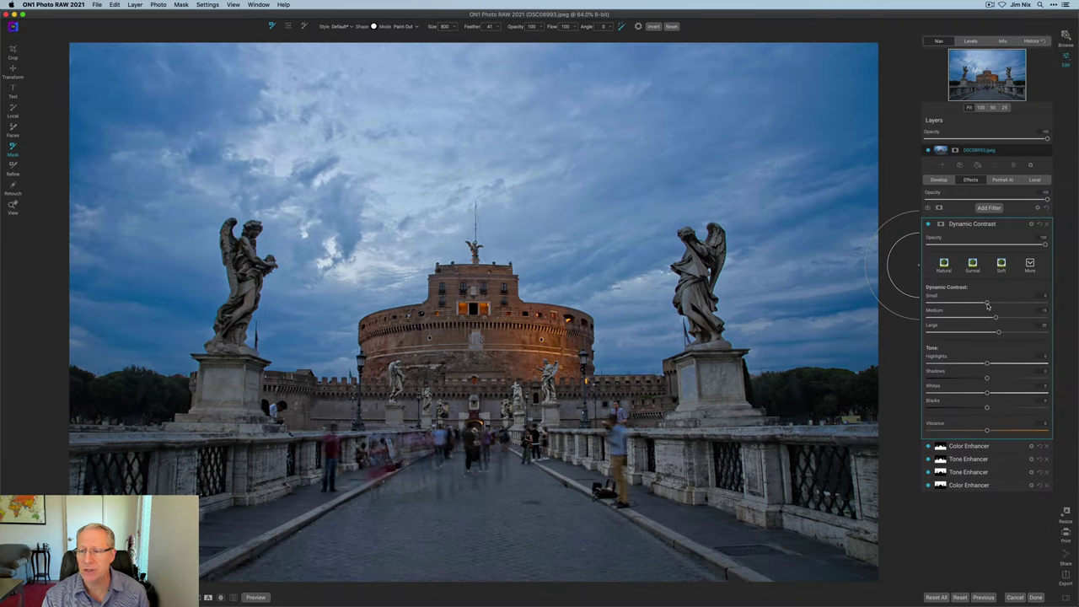
{"action": "left_click_drag", "start_coordinate": [989, 306], "coordinate": [996, 304]}
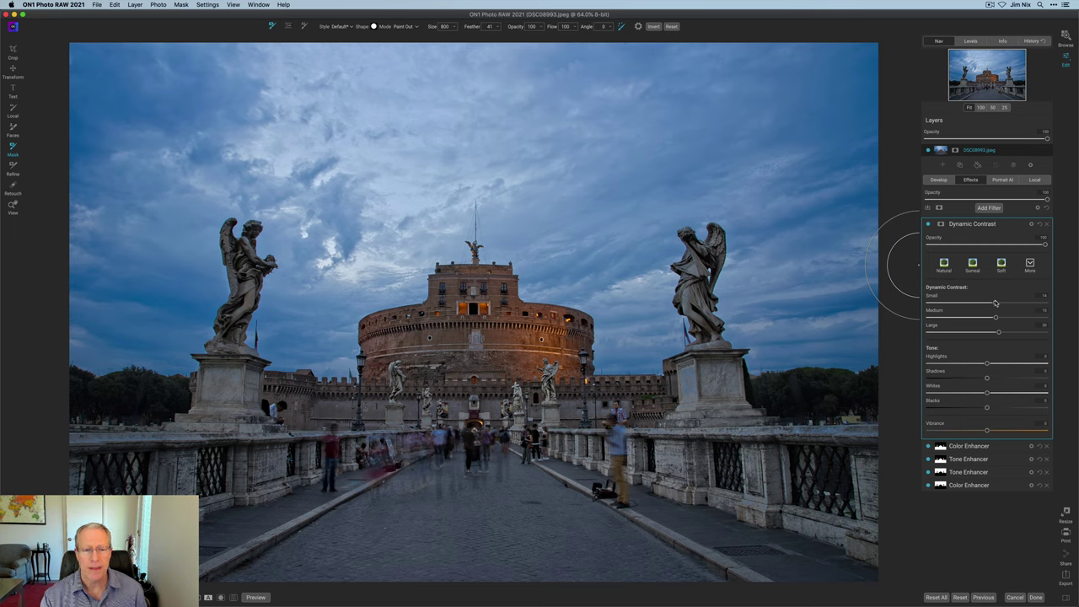
{"action": "left_click", "coordinate": [928, 224]}
{"action": "left_click", "coordinate": [929, 225]}
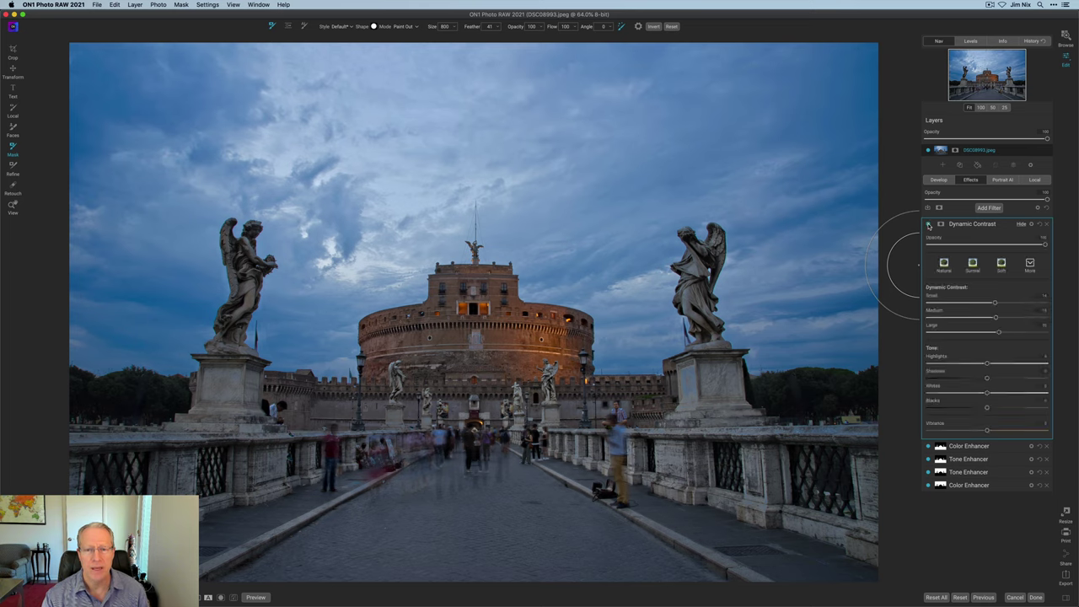
Paste the foreground mask into Dynamic Contrast, verify it in mask view, and compare before/after
{"action": "left_click", "coordinate": [941, 224]}
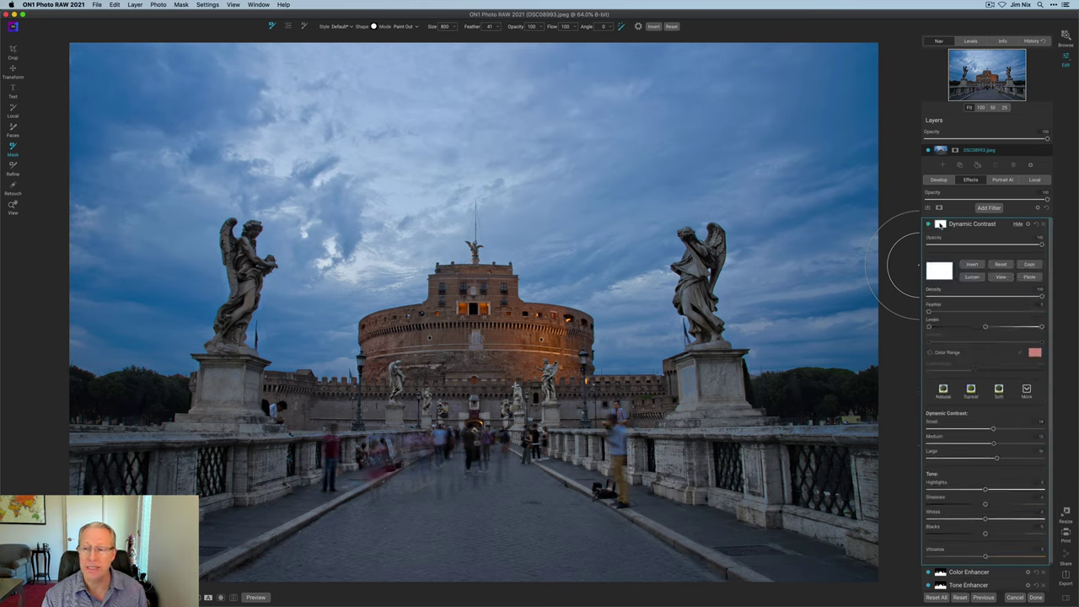
{"action": "left_click", "coordinate": [1029, 278]}
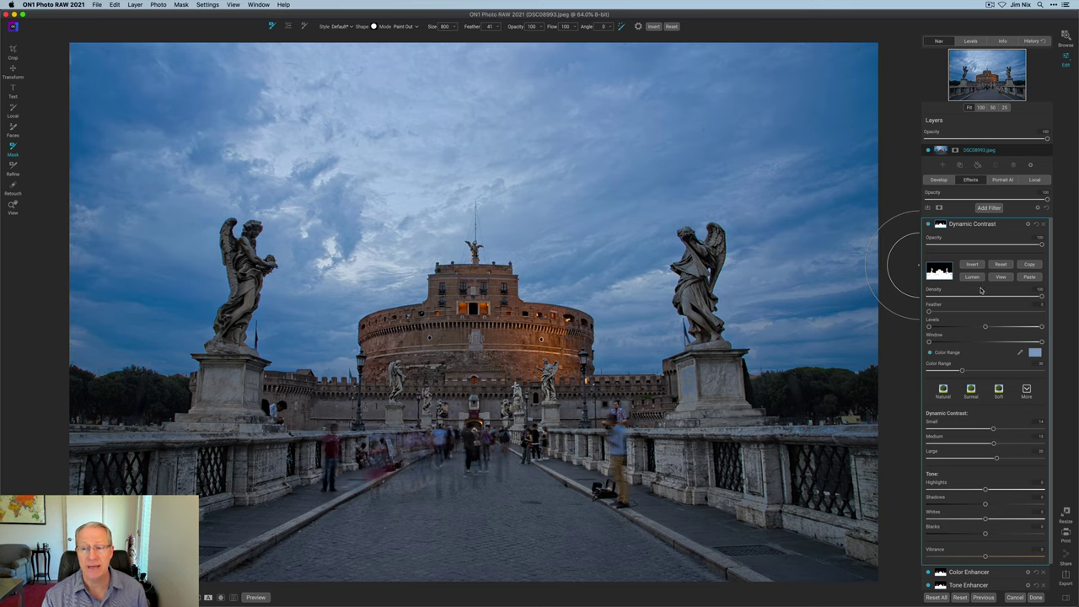
{"action": "left_click", "coordinate": [1001, 277]}
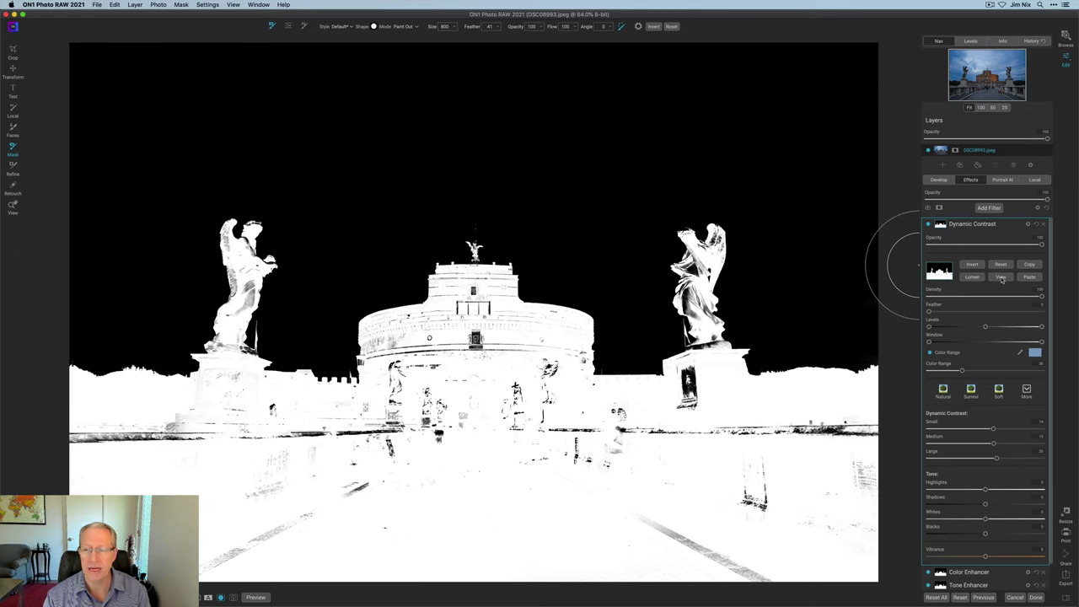
{"action": "left_click", "coordinate": [1002, 278]}
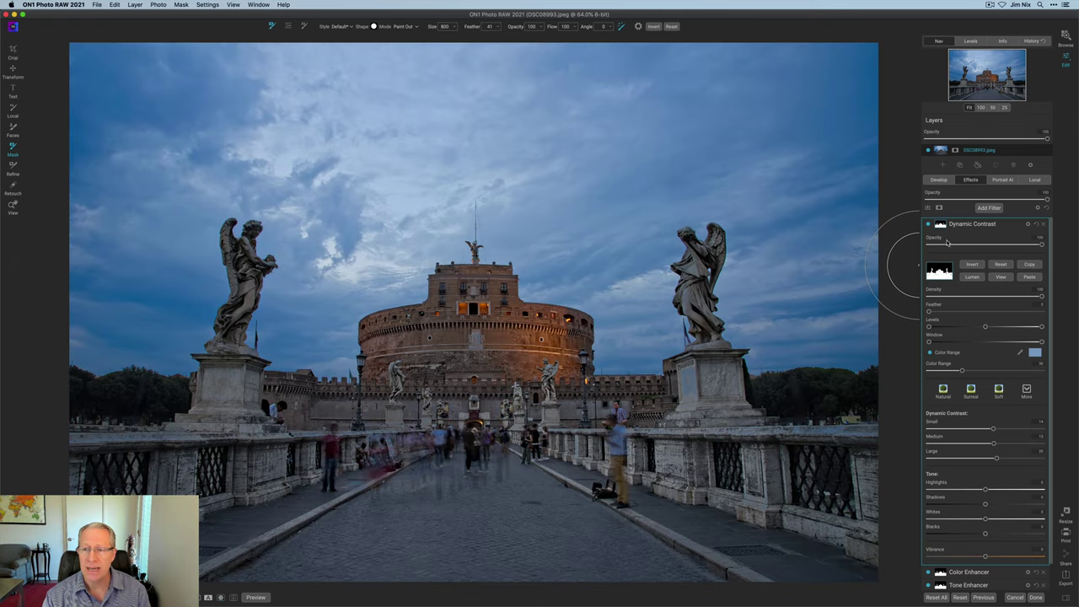
{"action": "left_click", "coordinate": [941, 226]}
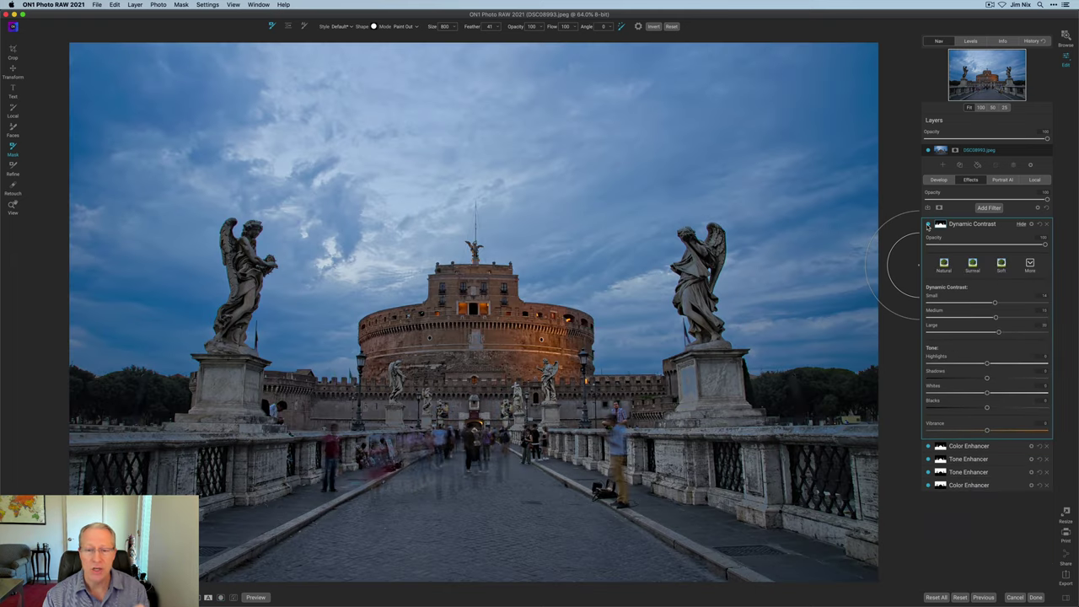
{"action": "left_click", "coordinate": [928, 225]}
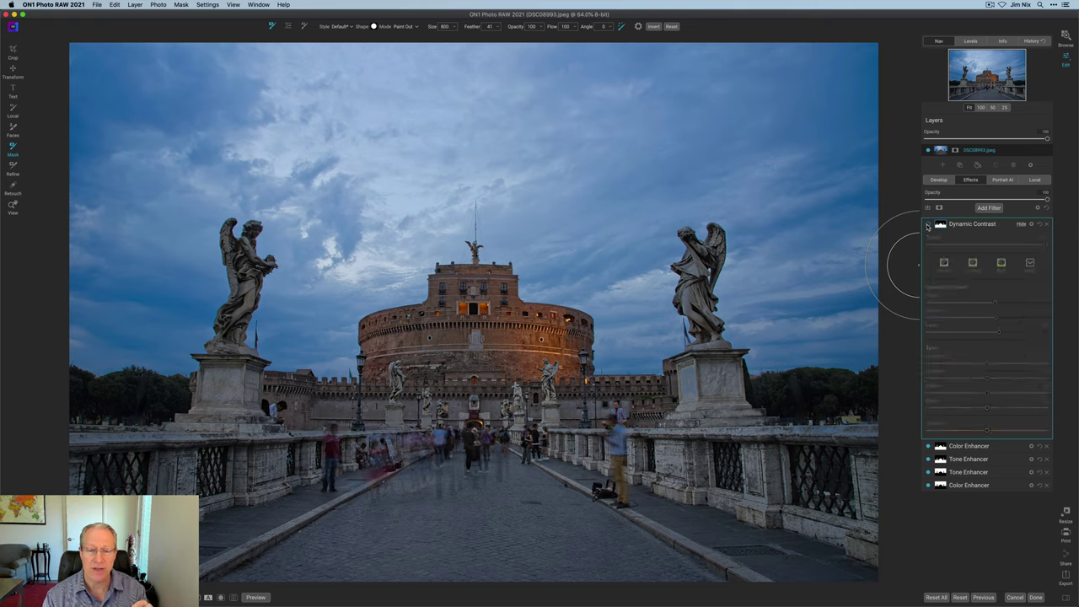
{"action": "left_click", "coordinate": [929, 226]}
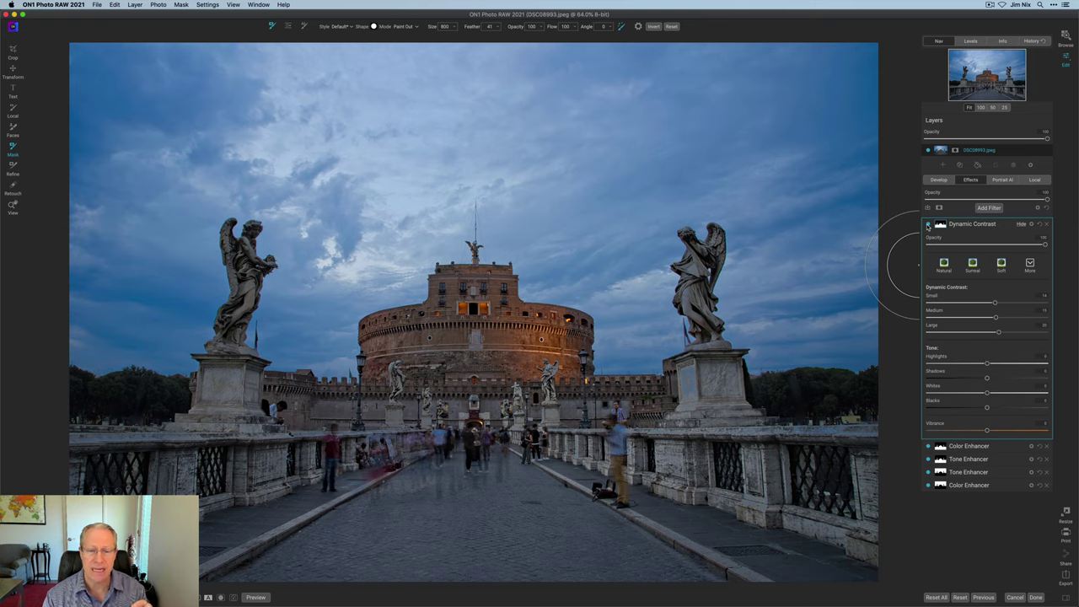
Add a Tone Enhancer with stronger Contrast and lower Highlights, toggling it to compare
{"action": "left_click", "coordinate": [989, 208]}
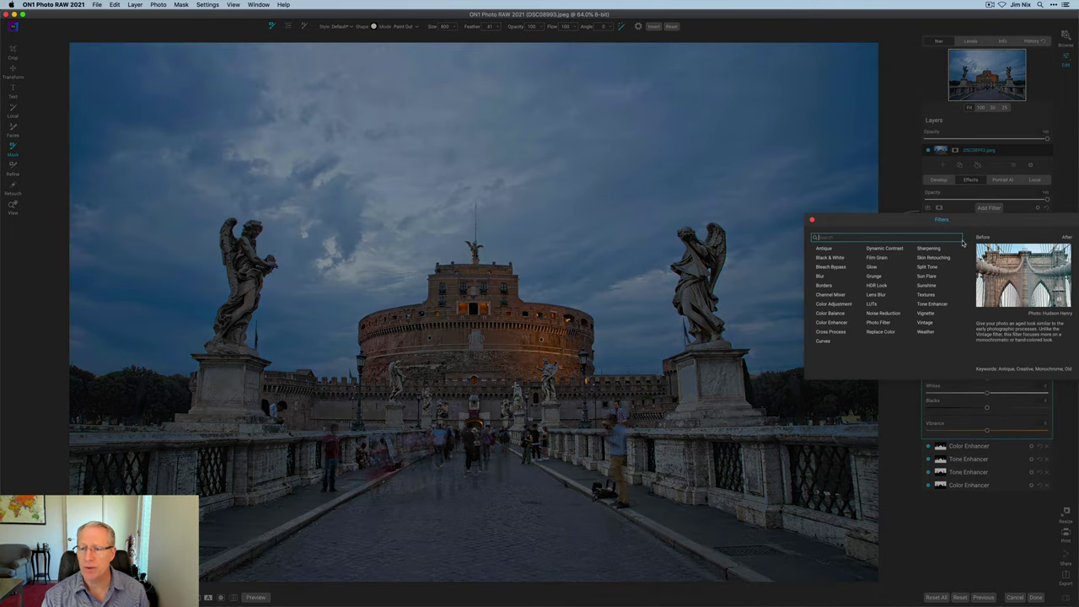
{"action": "left_click", "coordinate": [931, 304]}
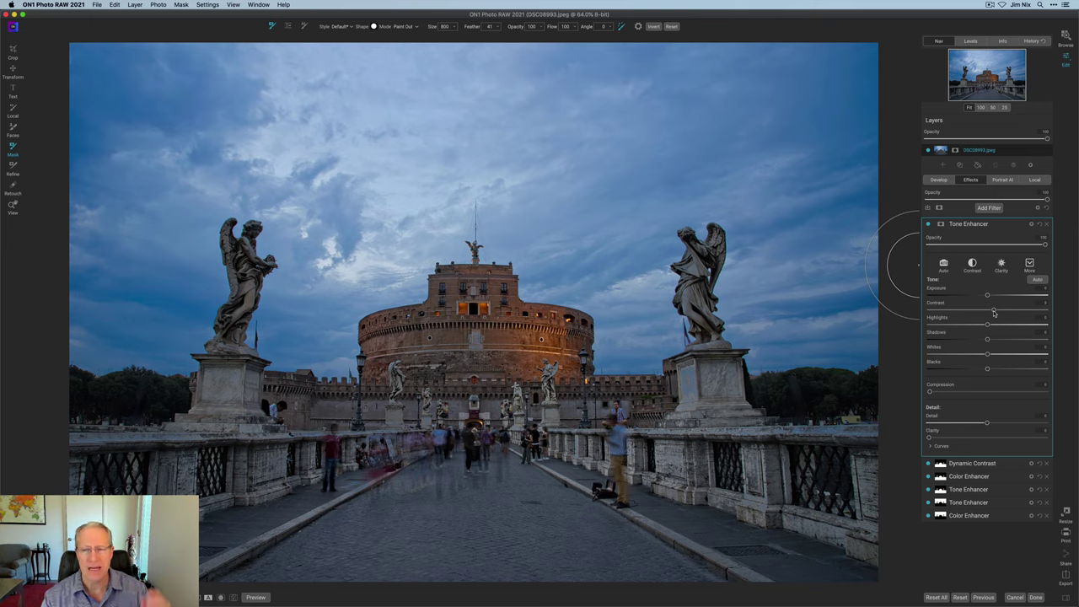
{"action": "left_click_drag", "start_coordinate": [994, 313], "coordinate": [972, 327]}
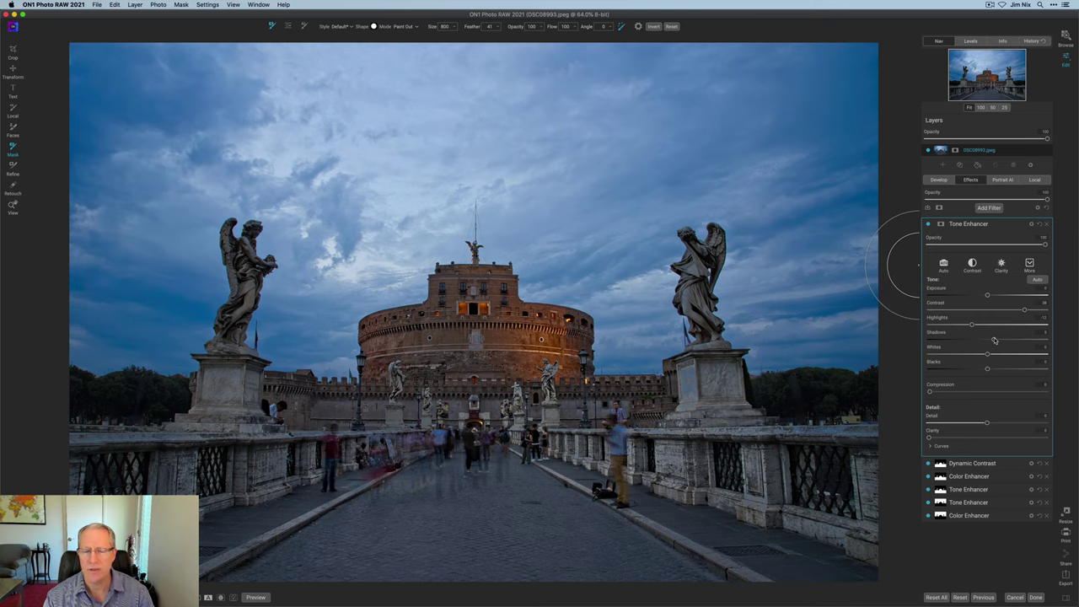
{"action": "left_click", "coordinate": [929, 224]}
{"action": "left_click", "coordinate": [930, 224]}
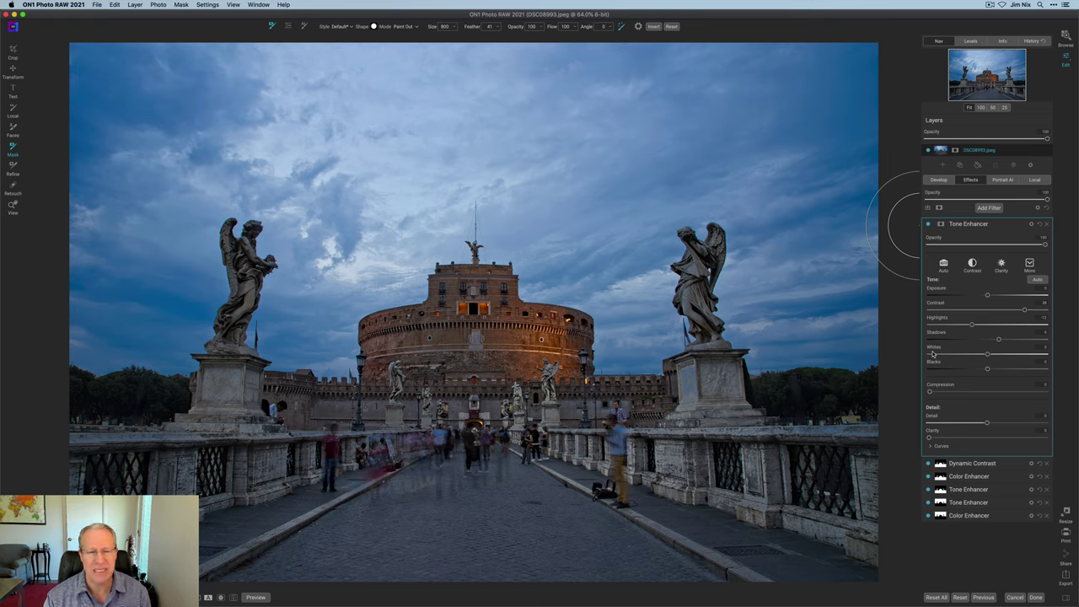